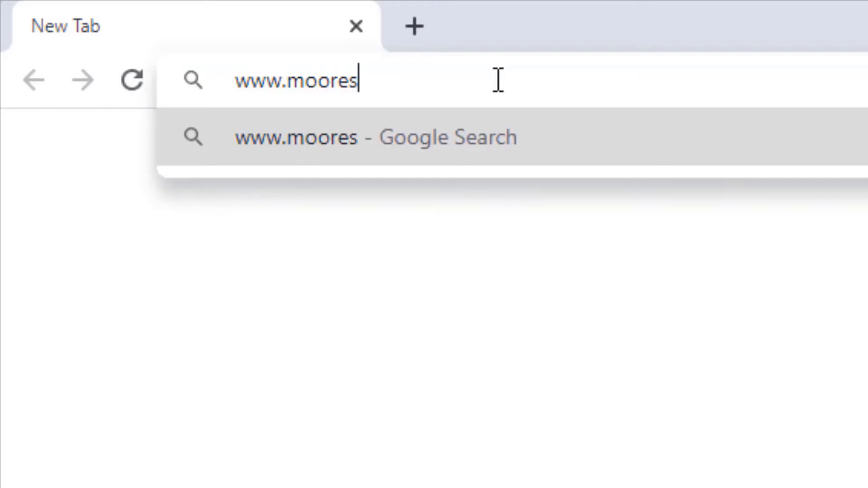
# - Go to mooreschools.com and start a new registration in the online registration kiosk
pyautogui.press('Return')
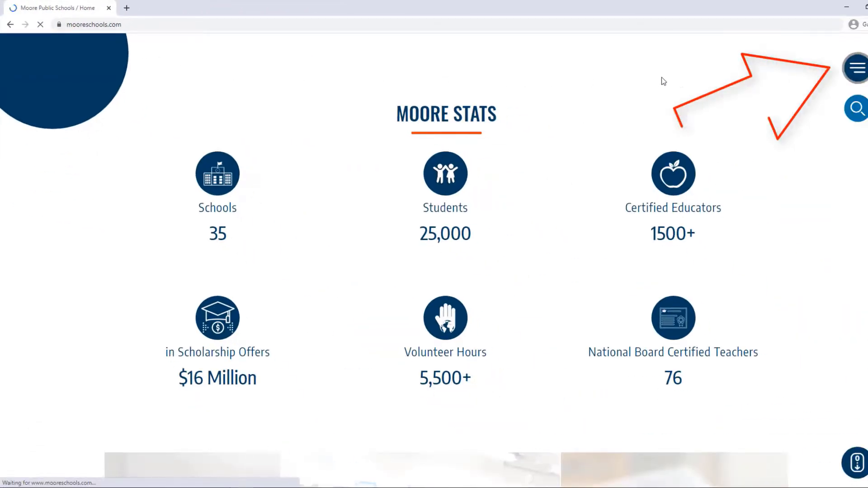
pyautogui.click(856, 68)
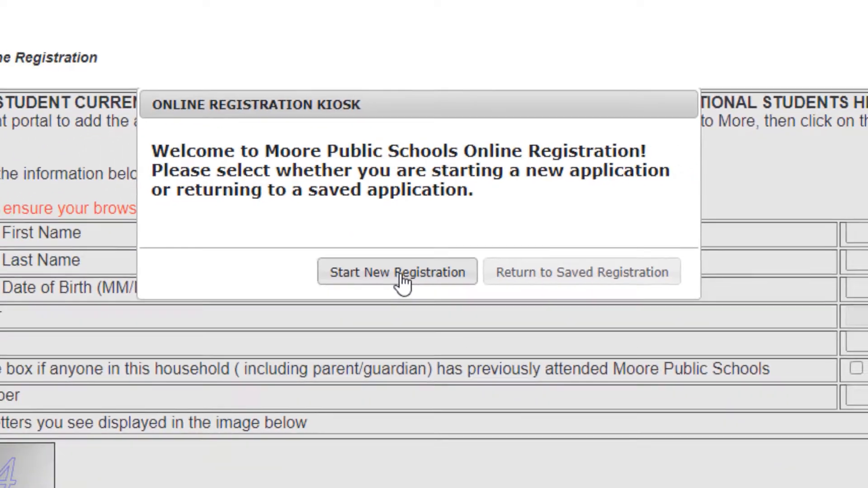
pyautogui.click(411, 349)
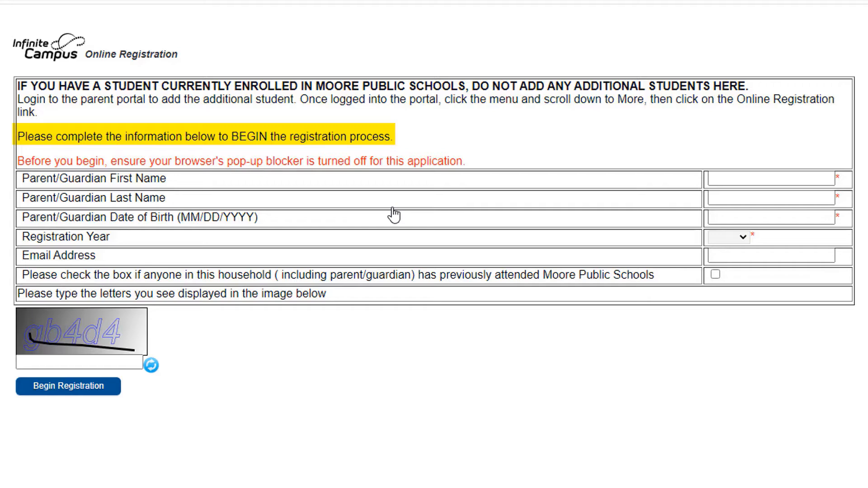
# - Enter the parent/guardian's first name, last name and date of birth, using slashes in the date
pyautogui.click(741, 179)
pyautogui.write('John')
pyautogui.press('Tab')
pyautogui.write('Doe')
pyautogui.click(743, 217)
pyautogui.write('01/-0/1-1')
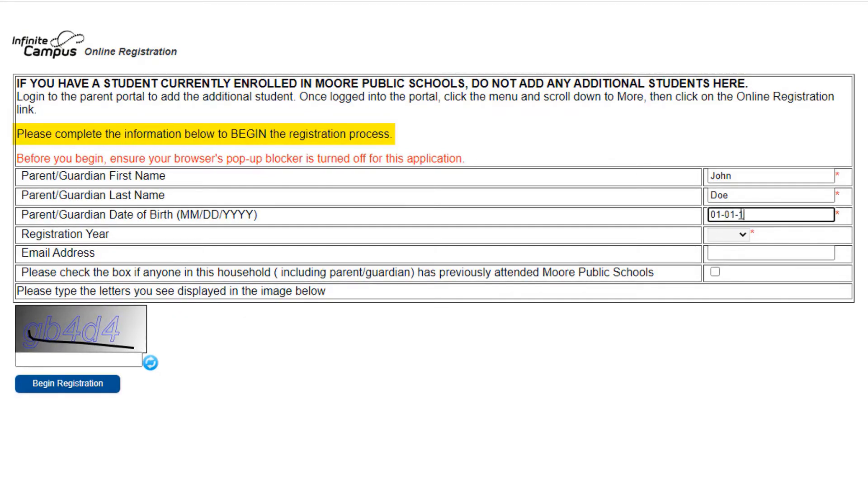
pyautogui.write('975')
pyautogui.click(740, 233)
pyautogui.moveTo(776, 214); pyautogui.dragTo(687, 216)
pyautogui.write('01/01/1975')
# - Set the registration year to 21-22, fill in the e-mail address and the image verification letters, and begin the registration
pyautogui.click(745, 235)
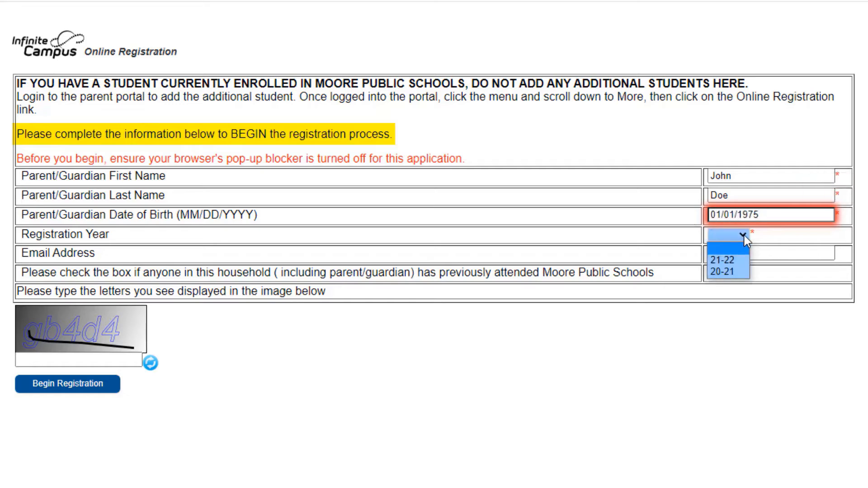
pyautogui.click(732, 259)
pyautogui.click(732, 258)
pyautogui.write('...')
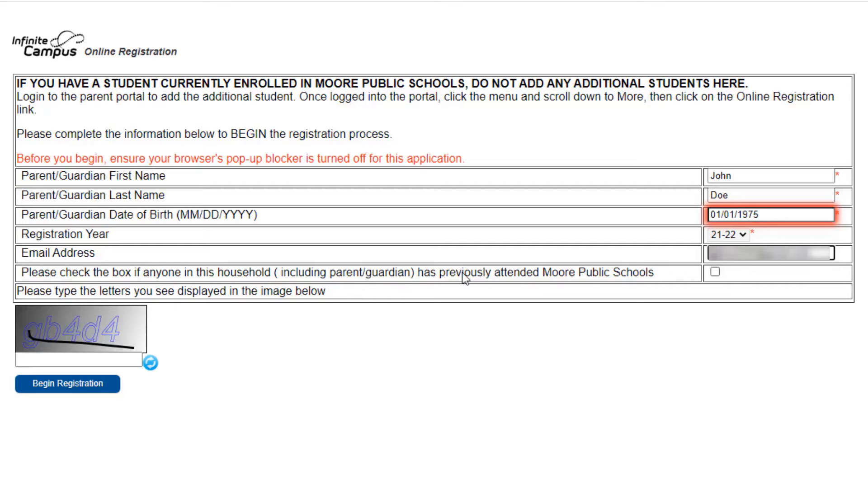
pyautogui.click(132, 360)
pyautogui.write('gb4d4')
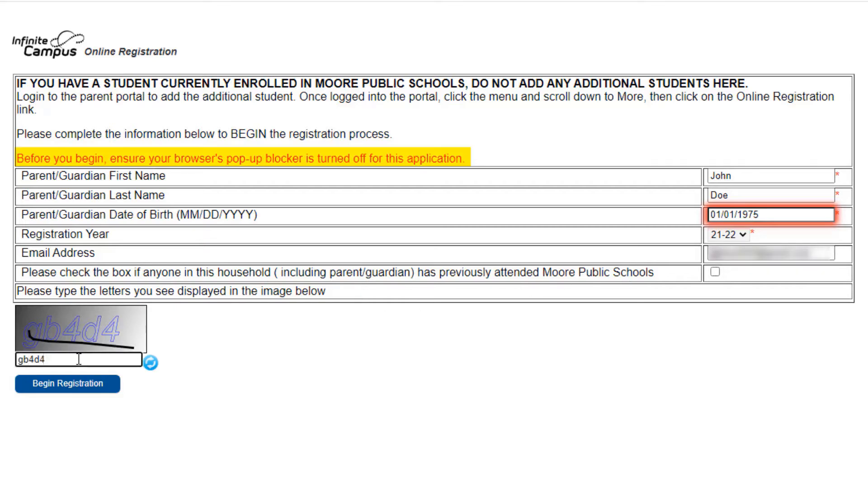
pyautogui.click(72, 385)
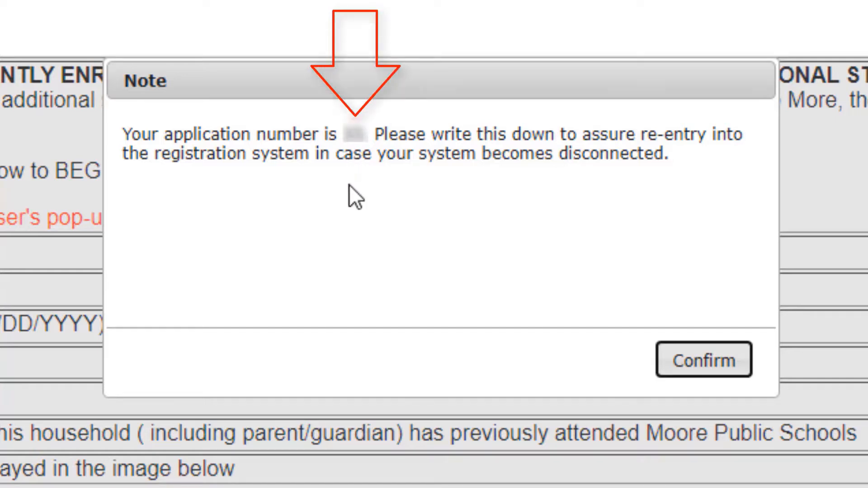
# - Acknowledge the application number note and submit the attestation signed with the parent/guardian's full name
pyautogui.click(665, 361)
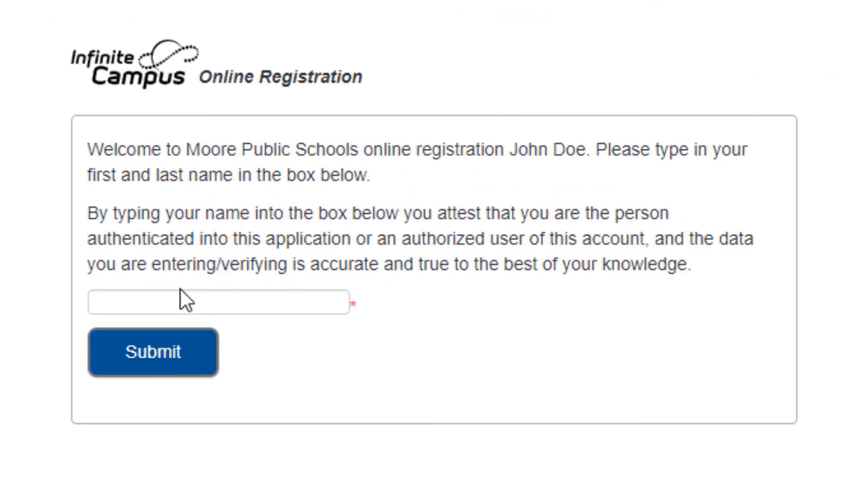
pyautogui.click(180, 304)
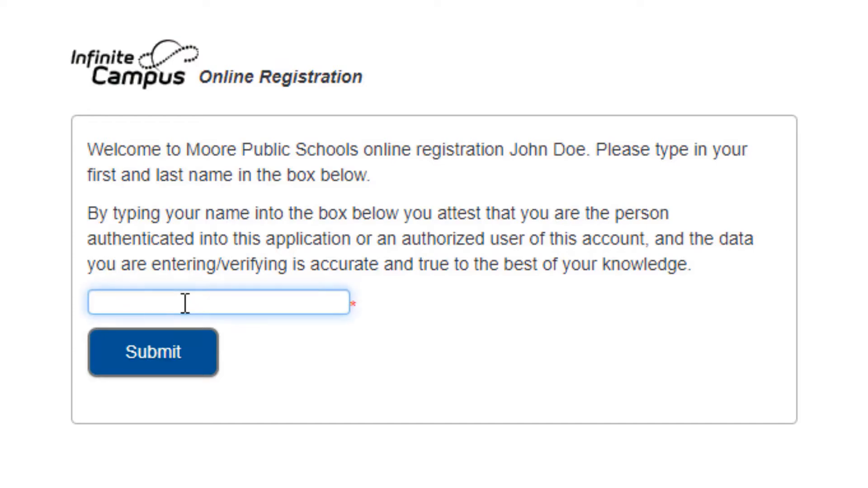
pyautogui.write('John Doe')
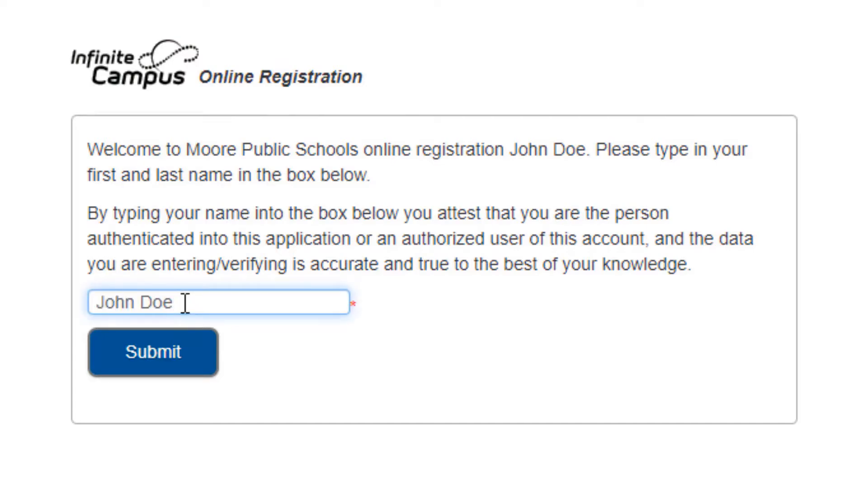
pyautogui.click(174, 358)
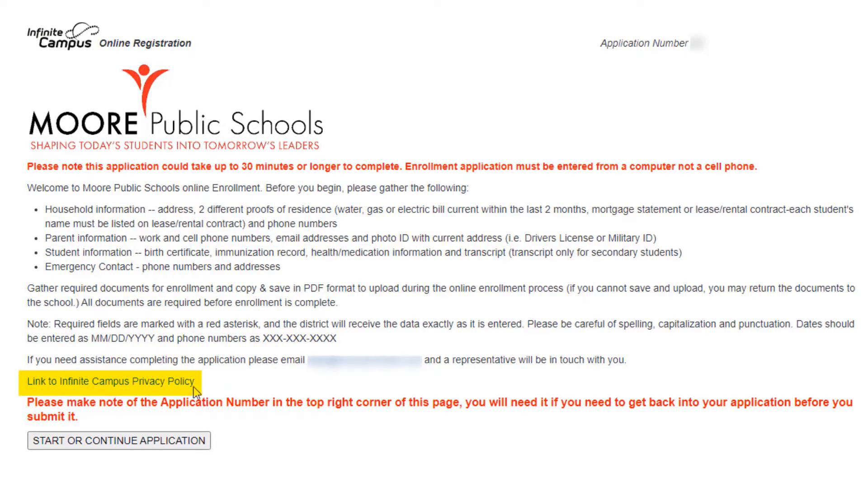
# - Start the application, enter the household's primary phone number, and continue to the home address
pyautogui.click(177, 448)
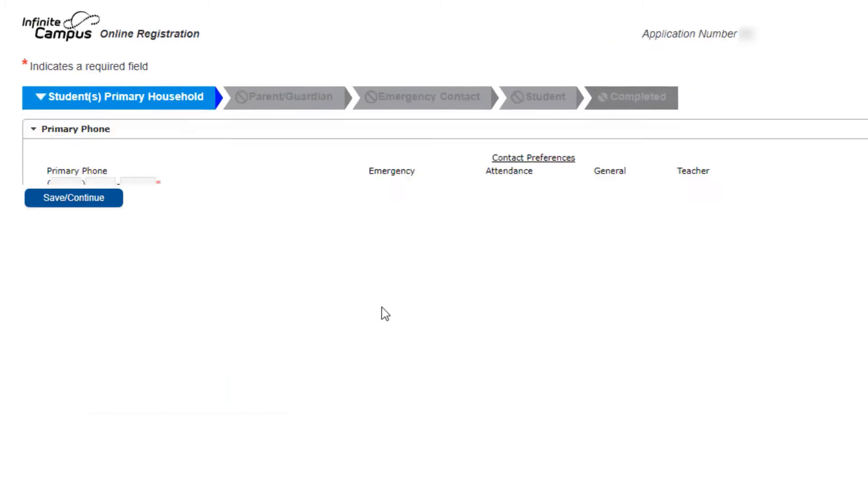
pyautogui.click(72, 185)
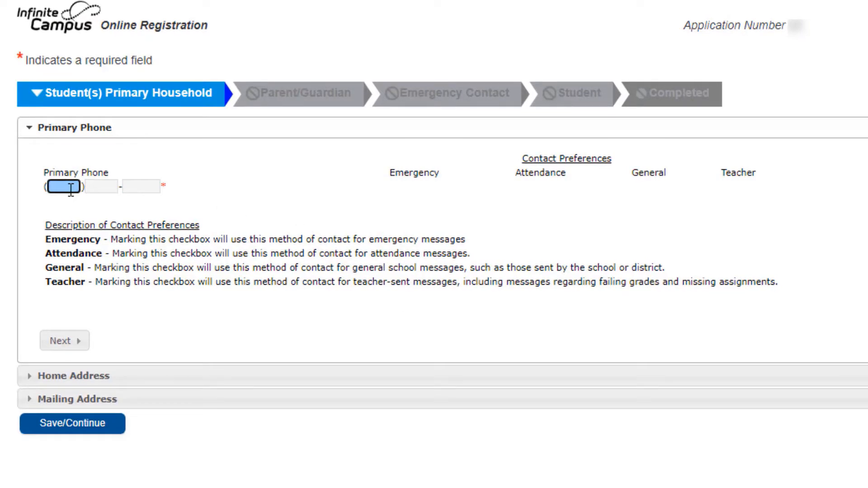
pyautogui.write('??????')
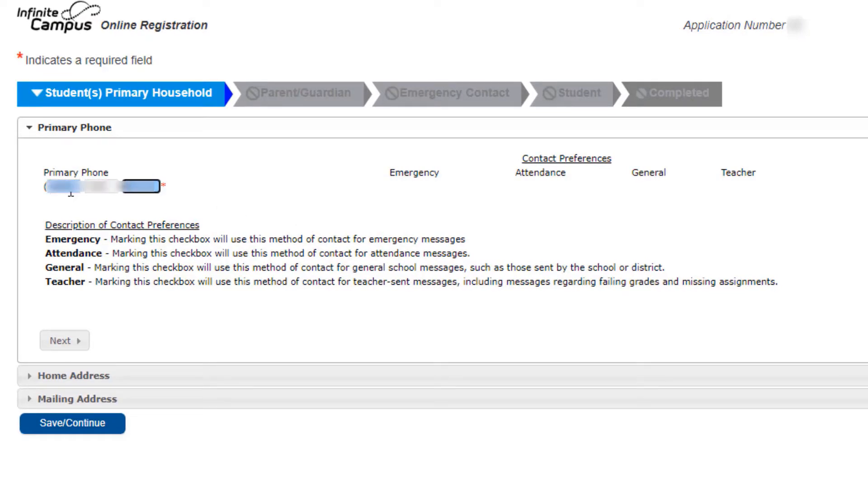
pyautogui.write('????')
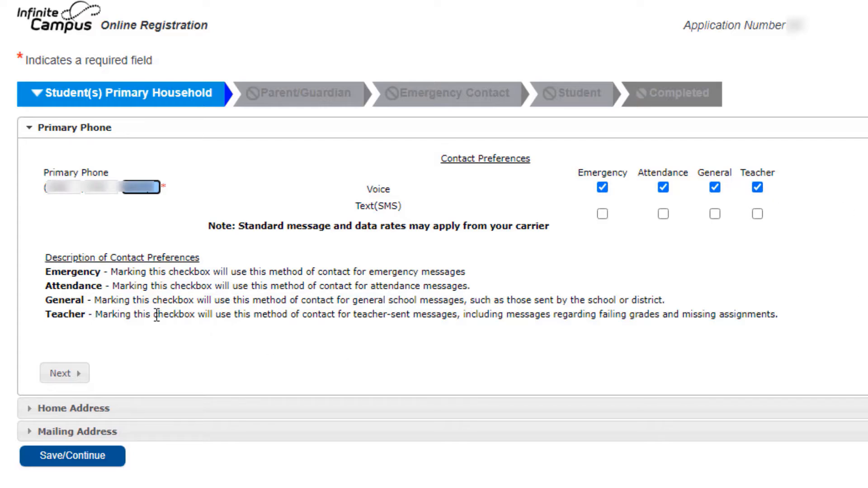
pyautogui.click(78, 374)
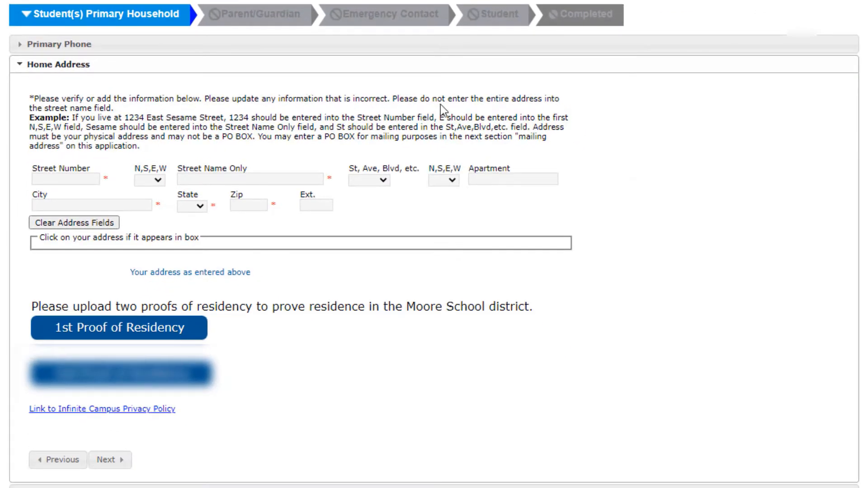
# - Fill in the home address by entering the street number and direction SE and choosing the matching suggested address
pyautogui.click(77, 180)
pyautogui.write('1500')
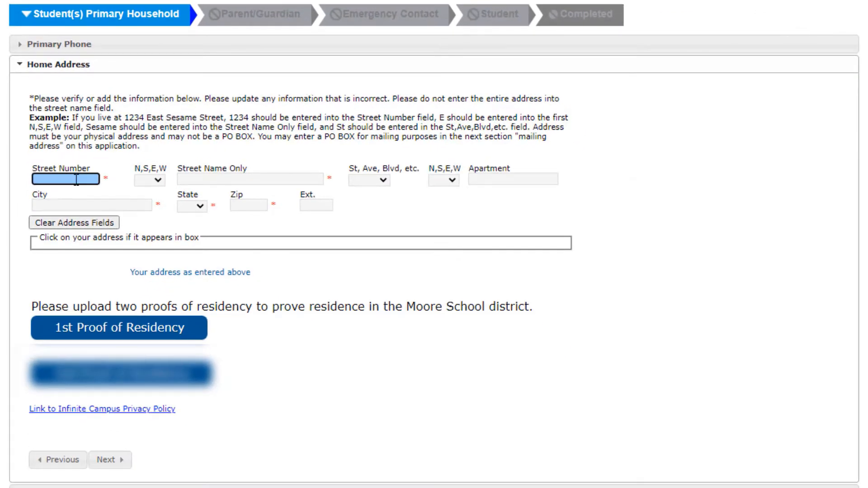
pyautogui.click(156, 180)
pyautogui.click(141, 262)
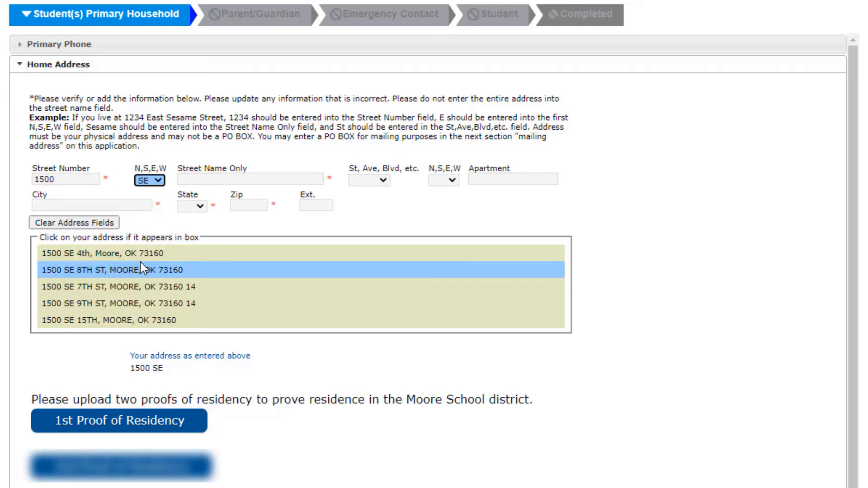
pyautogui.click(116, 258)
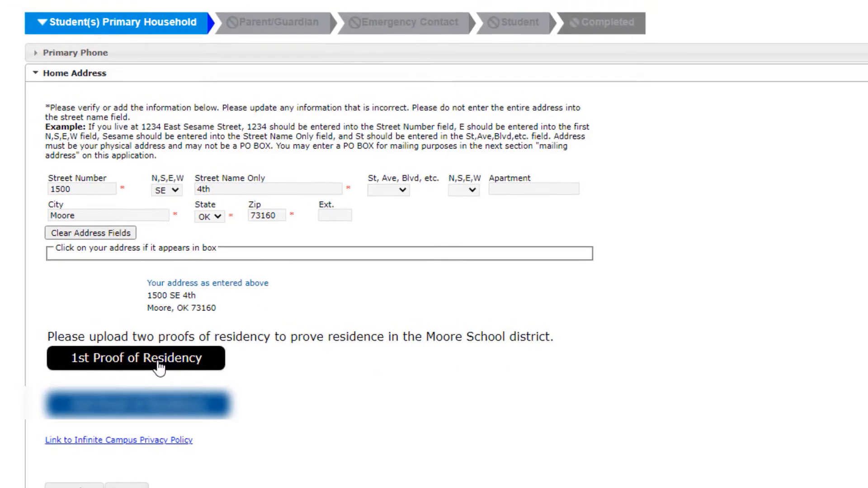
# - Upload the family's electric bill PDF from the desktop's Enrollment Paperwork folder as the first proof of residency
pyautogui.click(142, 357)
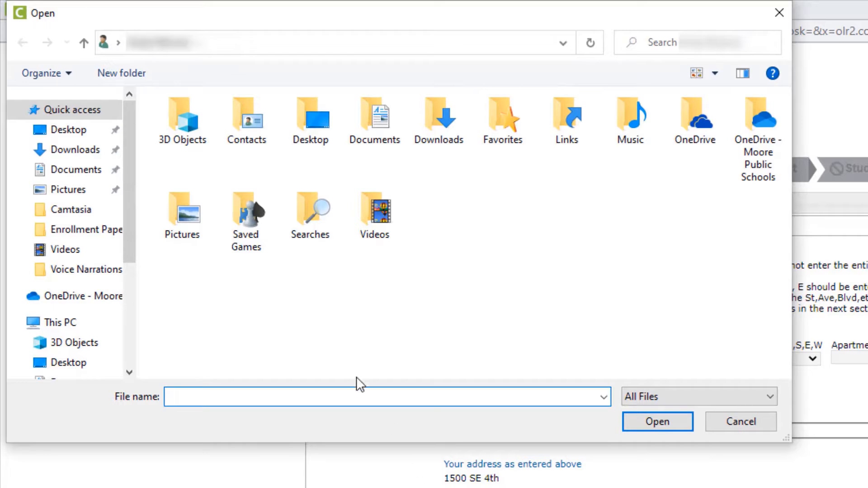
pyautogui.click(68, 134)
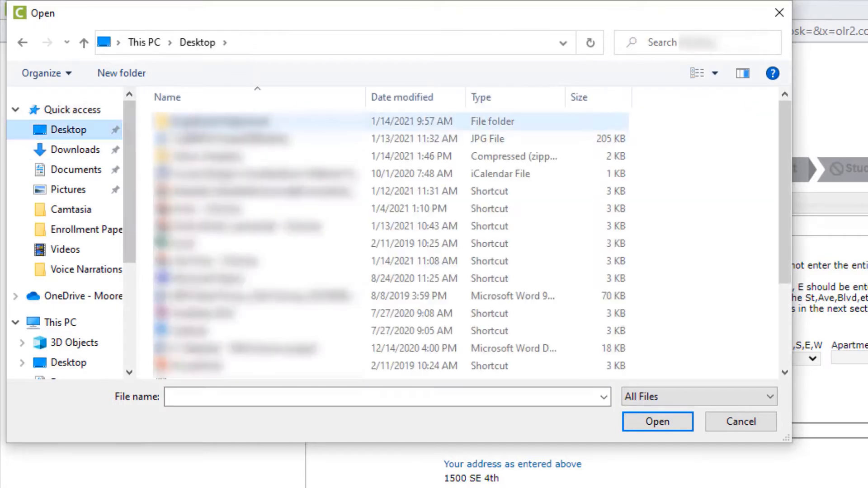
pyautogui.doubleClick(194, 127)
pyautogui.click(285, 187)
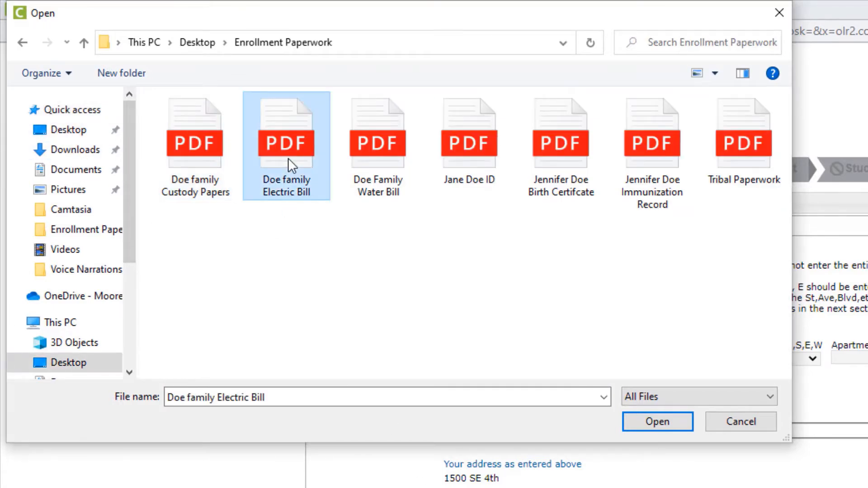
pyautogui.click(648, 424)
# - Upload the family's water bill PDF as the second proof of residency and save the household section without a separate mailing address
pyautogui.click(213, 446)
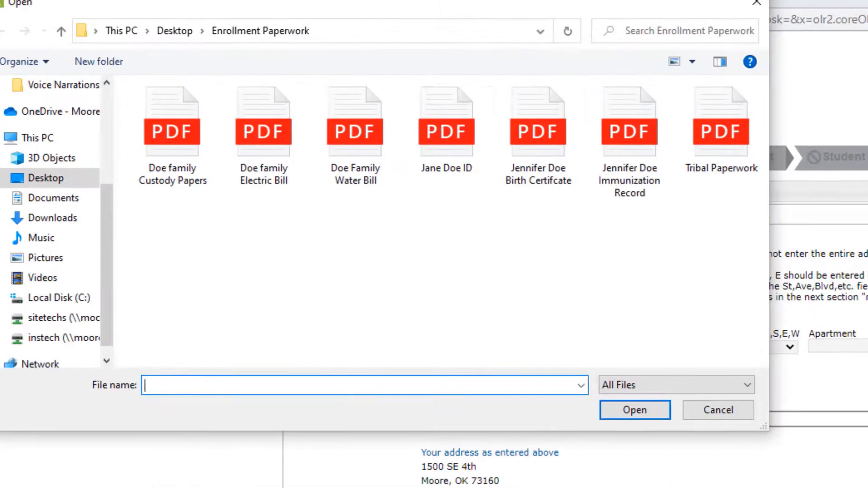
pyautogui.click(357, 175)
pyautogui.click(635, 411)
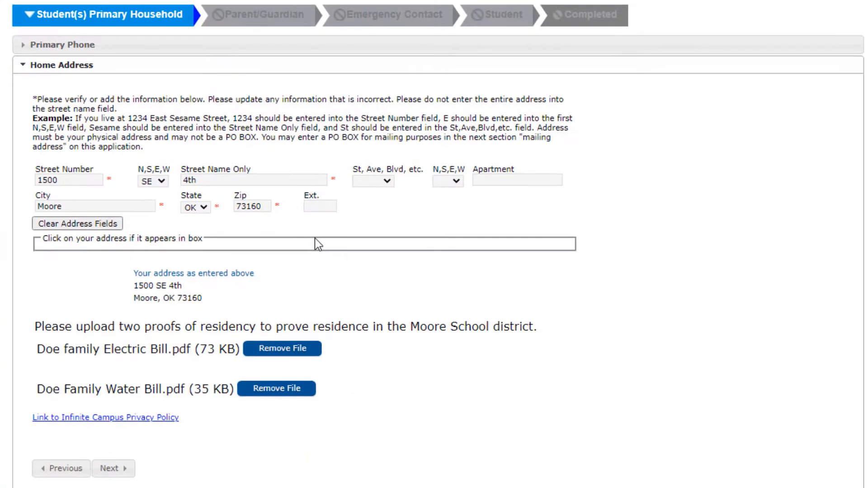
pyautogui.click(112, 469)
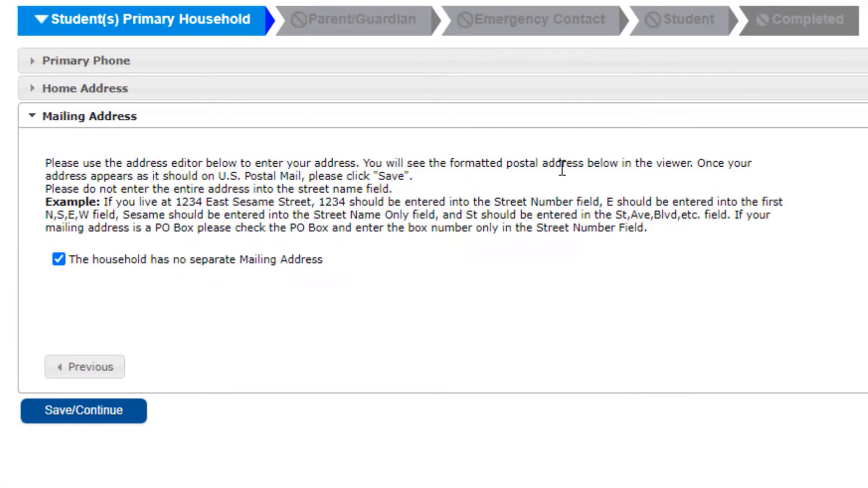
pyautogui.click(92, 418)
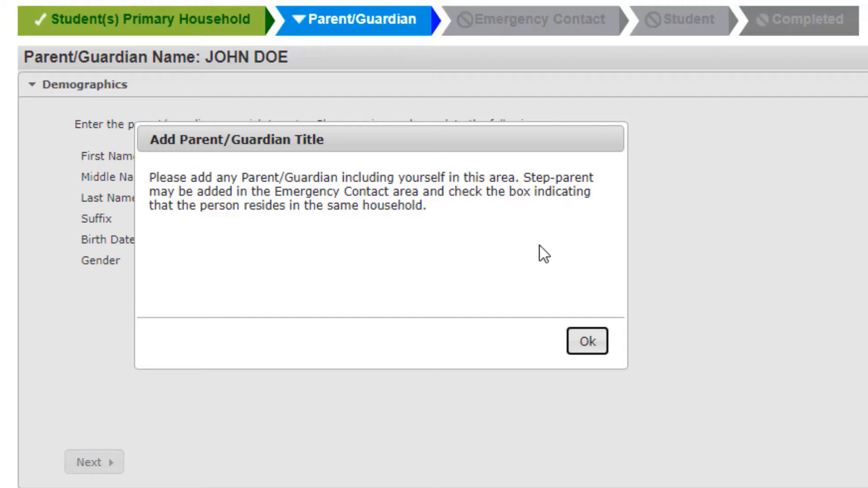
# - Acknowledge the parent/guardian notice, set the parent's gender to Male, and continue to the photo ID
pyautogui.click(587, 343)
pyautogui.click(357, 263)
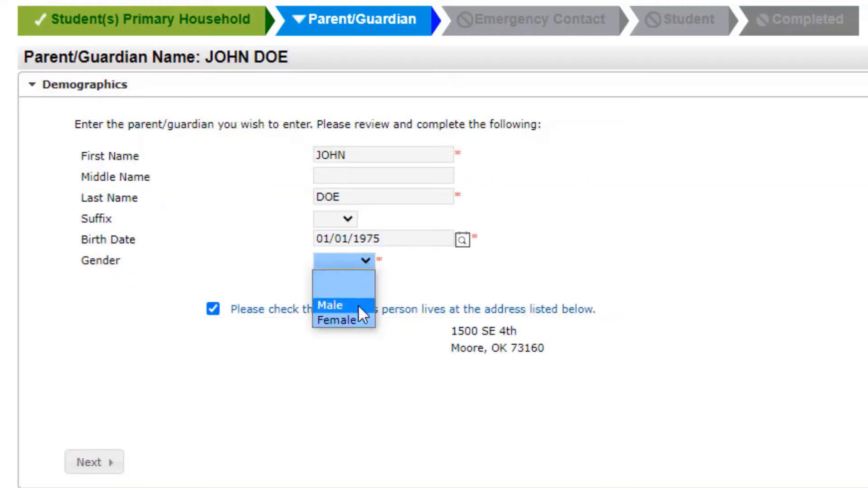
pyautogui.click(358, 305)
pyautogui.click(93, 463)
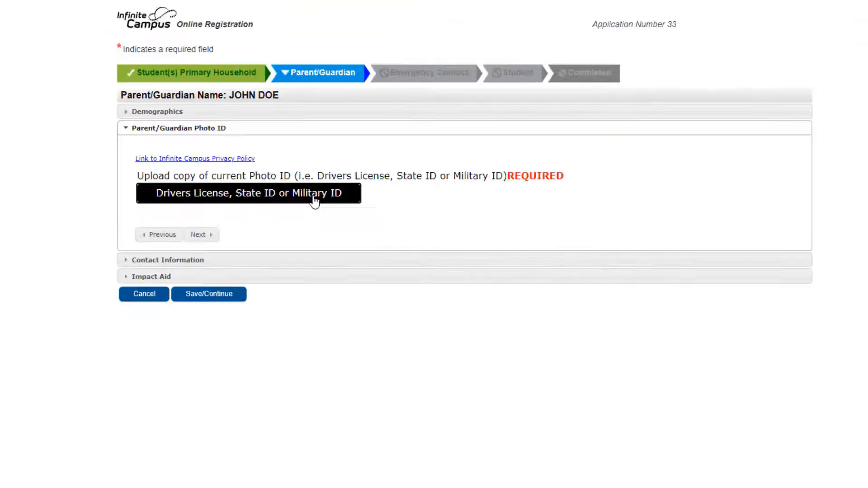
# - Upload the parent/guardian's photo ID PDF and continue to the contact information
pyautogui.click(348, 232)
pyautogui.click(779, 171)
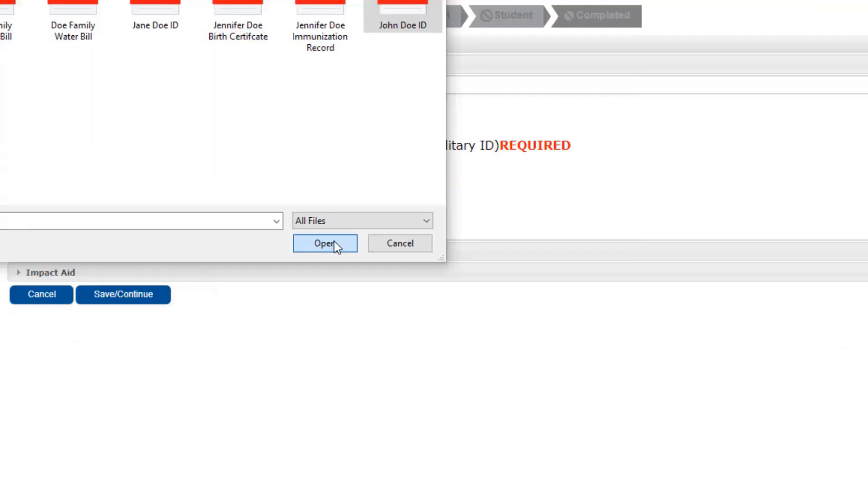
pyautogui.click(335, 244)
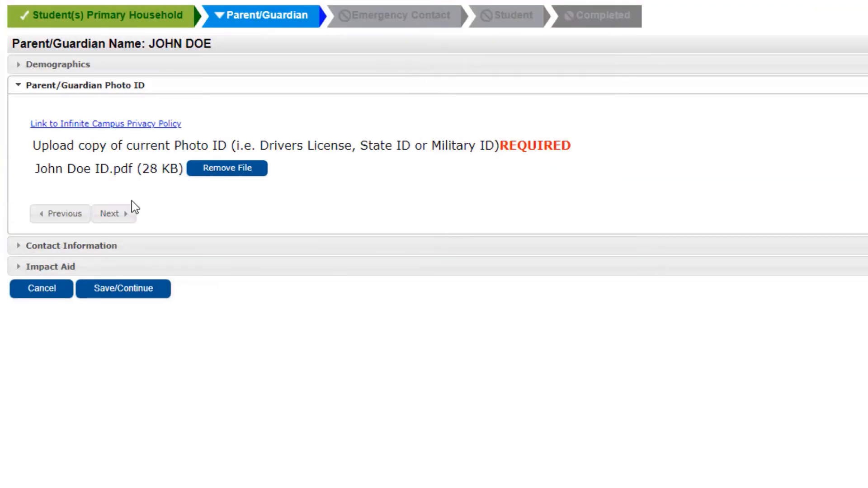
pyautogui.click(126, 213)
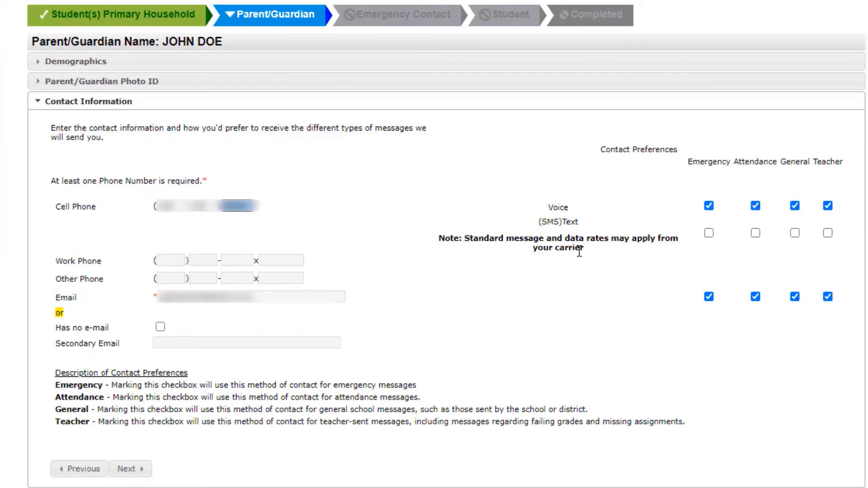
# - For the cell phone, enable text messages for Emergency, Attendance and Teacher, disable Attendance voice messages, and continue to Impact Aid
pyautogui.click(709, 233)
pyautogui.click(756, 233)
pyautogui.click(756, 205)
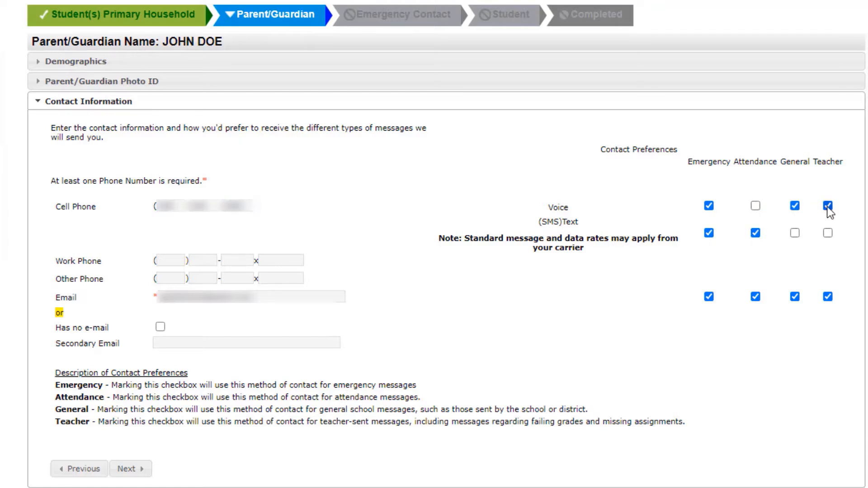
pyautogui.click(829, 232)
pyautogui.click(130, 469)
# - Mark the parent as military or federally employed at OKC Air Force Station with start date 01/15/2021, and save the parent/guardian
pyautogui.click(59, 202)
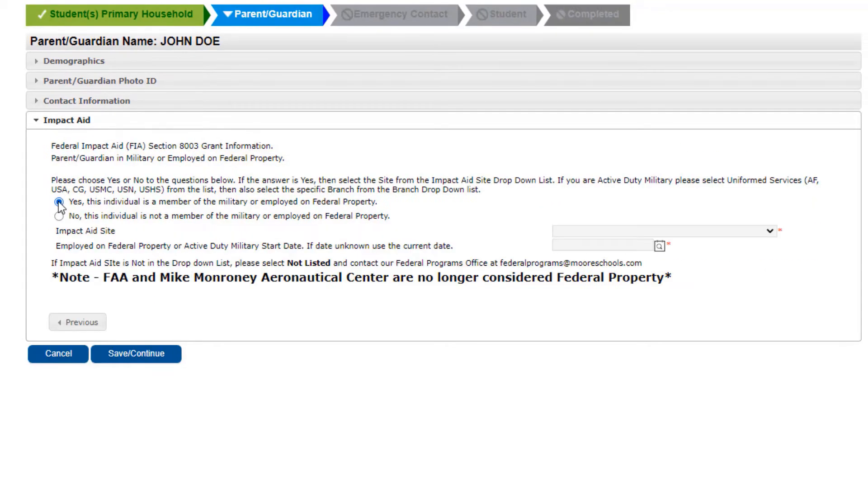
pyautogui.click(770, 231)
pyautogui.click(629, 404)
pyautogui.click(634, 249)
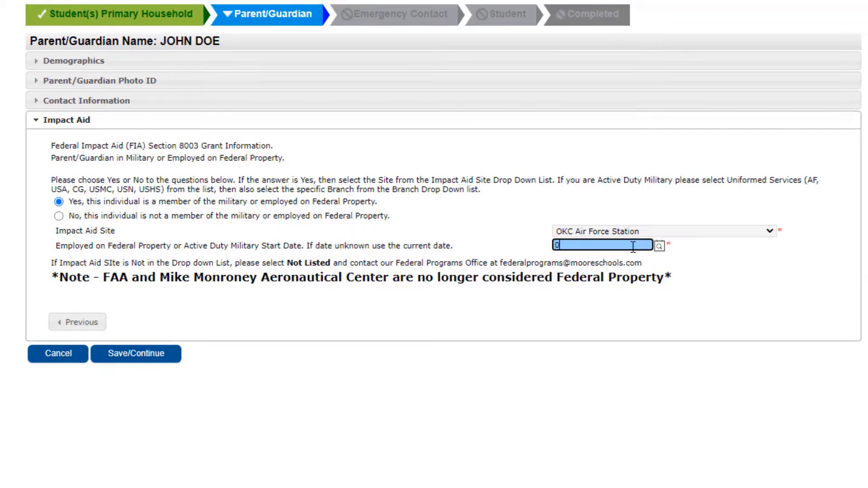
pyautogui.write('01/15/2021')
pyautogui.click(157, 357)
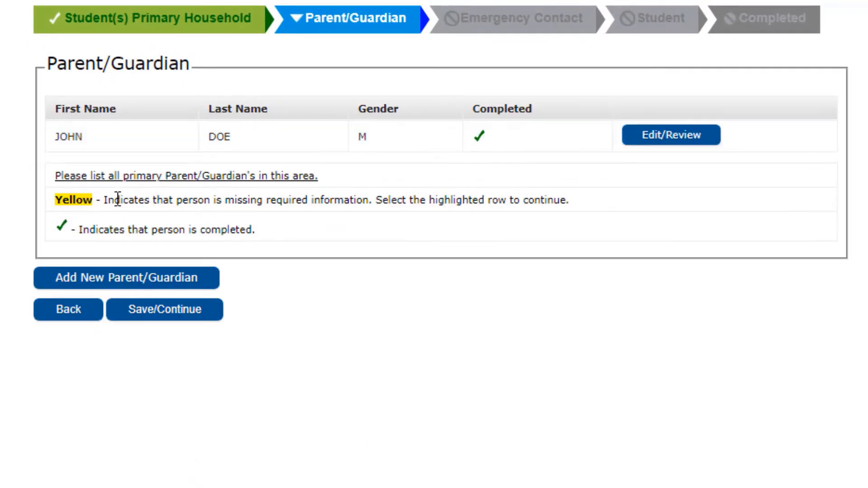
# - Add a second parent/guardian, advance past the contact information, and continue to the emergency contacts
pyautogui.click(117, 287)
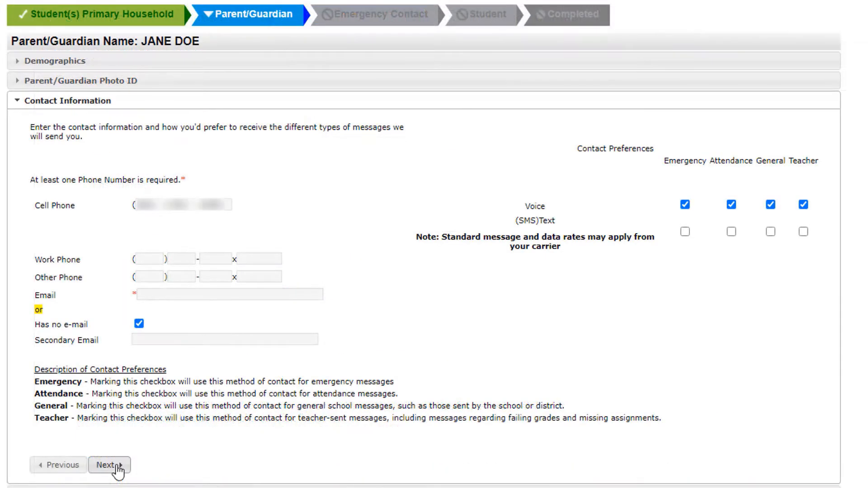
pyautogui.click(116, 465)
pyautogui.click(167, 351)
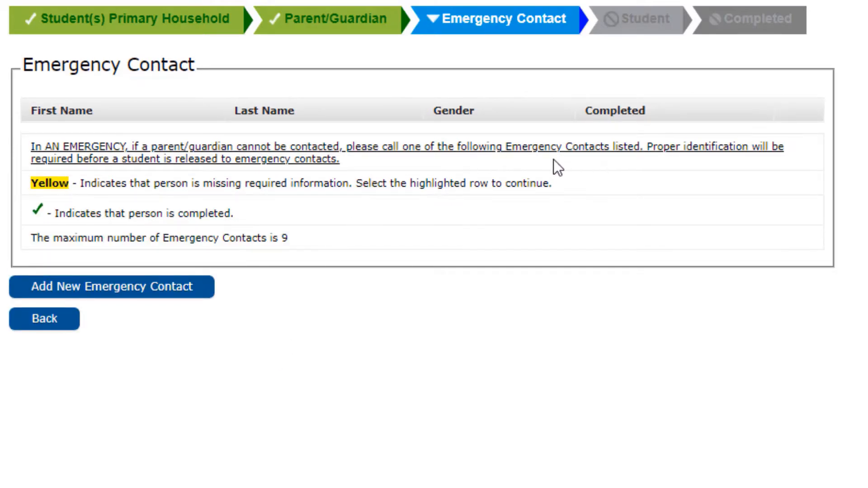
# - Add the emergency contacts, save them, and start a new student entry
pyautogui.click(128, 294)
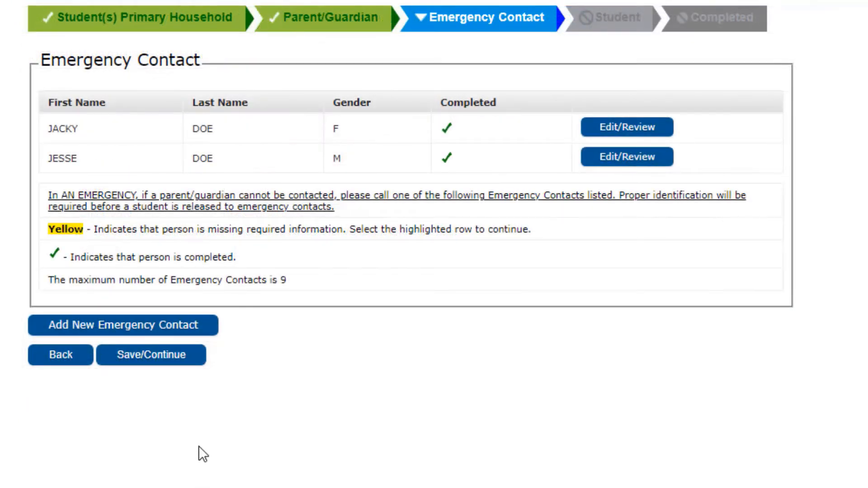
pyautogui.click(181, 360)
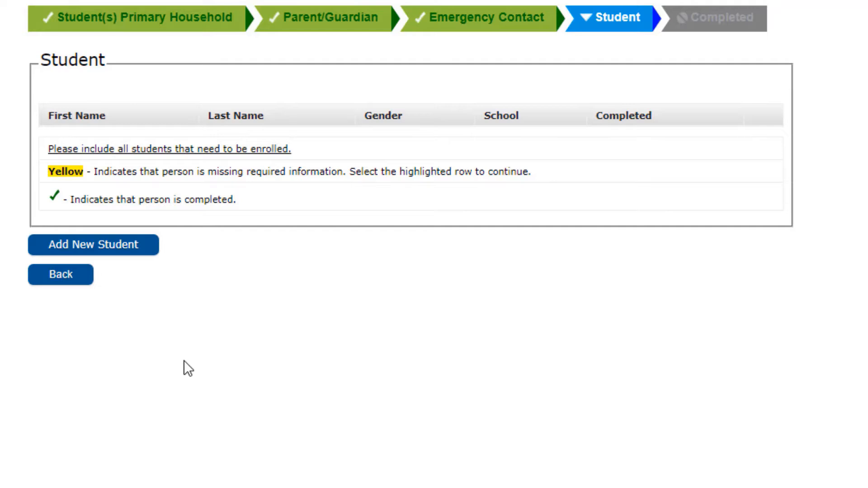
pyautogui.click(143, 253)
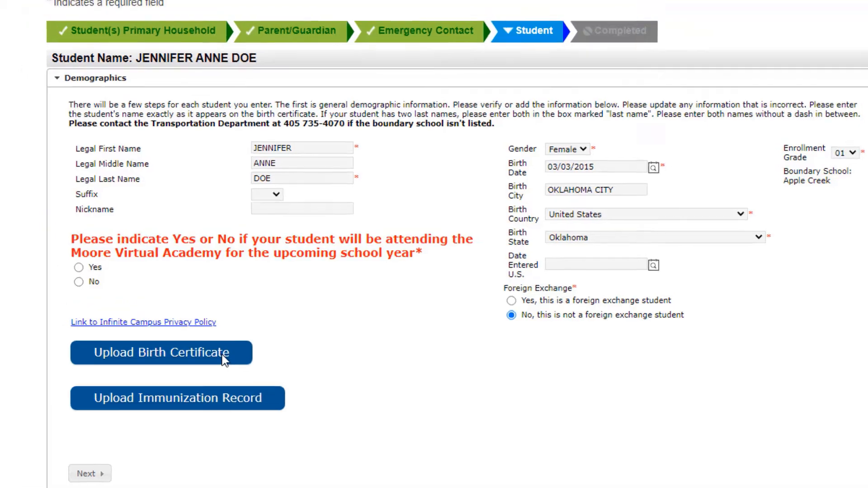
# - Upload the student's birth certificate PDF and continue to the custody information
pyautogui.click(189, 330)
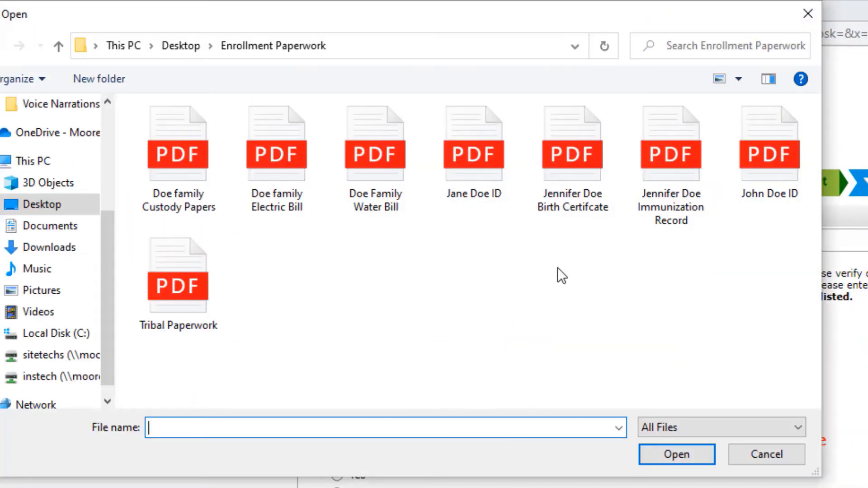
pyautogui.click(576, 165)
pyautogui.click(677, 454)
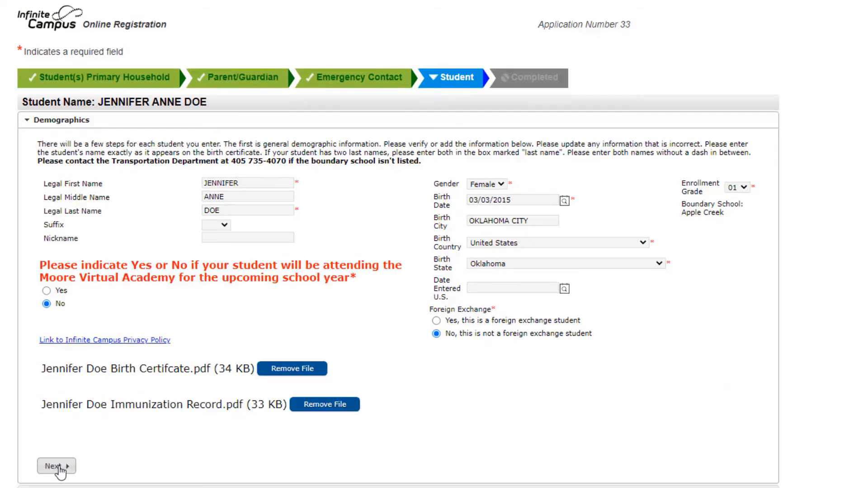
pyautogui.click(52, 472)
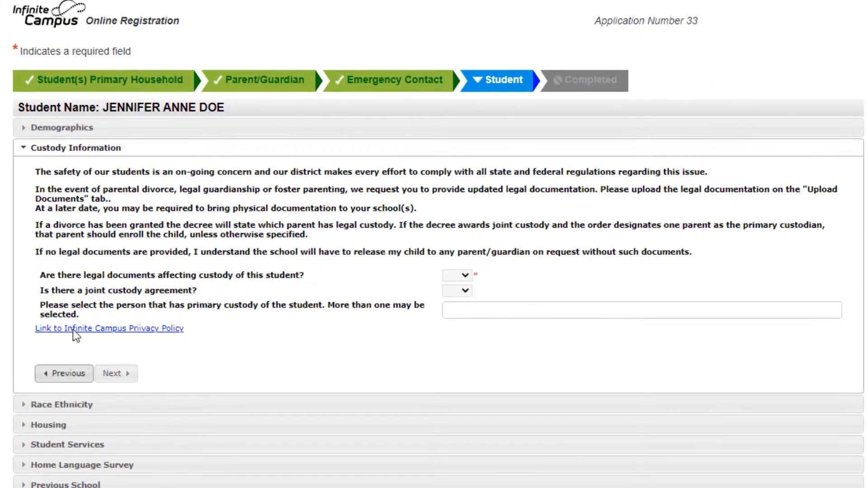
# - Answer the custody document and joint custody questions, and continue past the previous school section to tribal enrollment
pyautogui.click(457, 275)
pyautogui.click(454, 291)
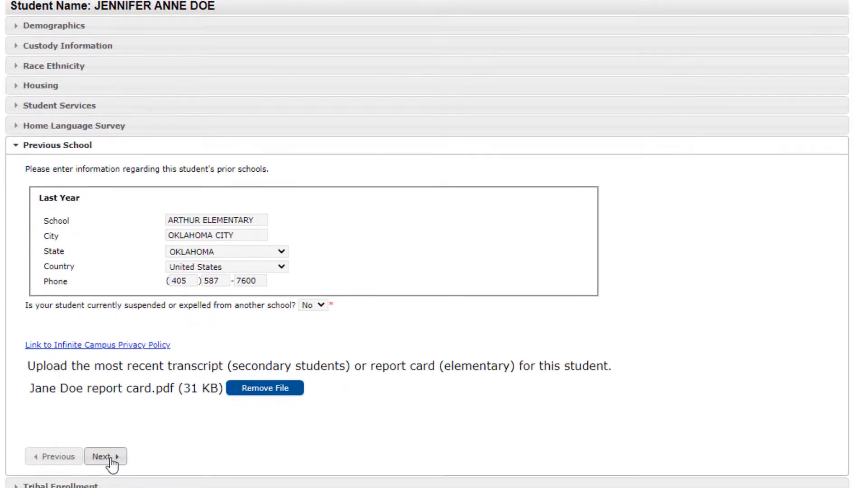
pyautogui.click(105, 456)
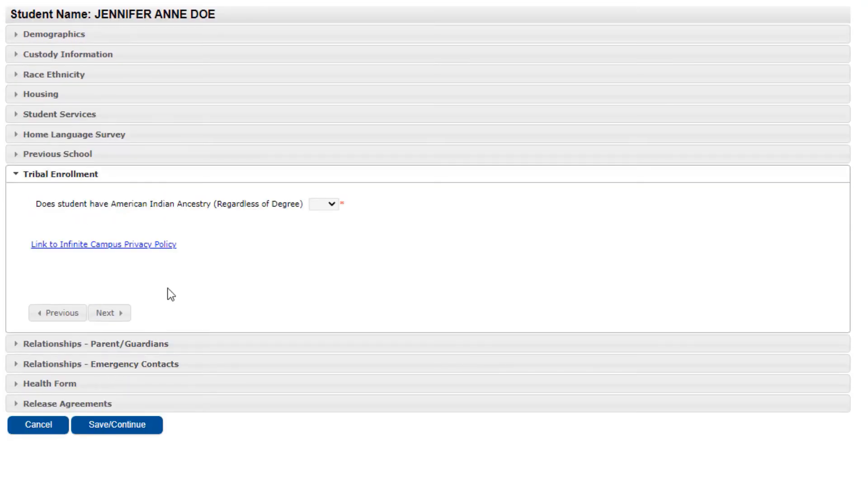
# - Answer Yes to the student having American Indian ancestry and Yes to tribal affiliation
pyautogui.click(319, 206)
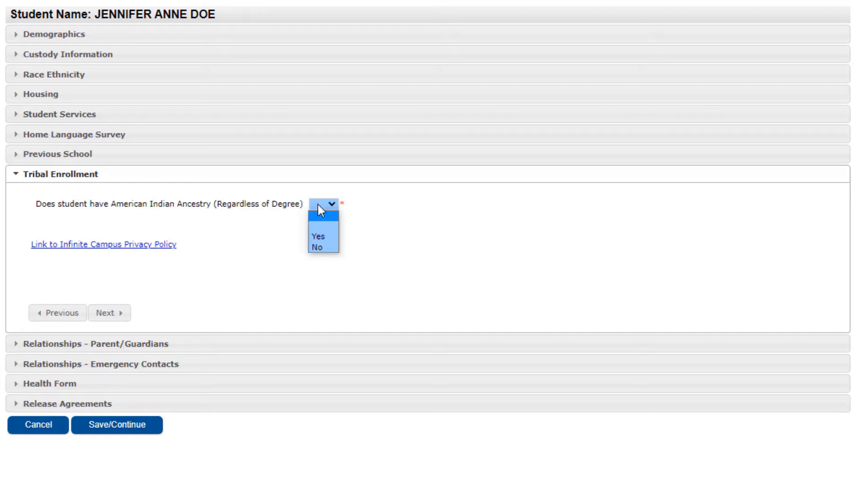
pyautogui.click(317, 238)
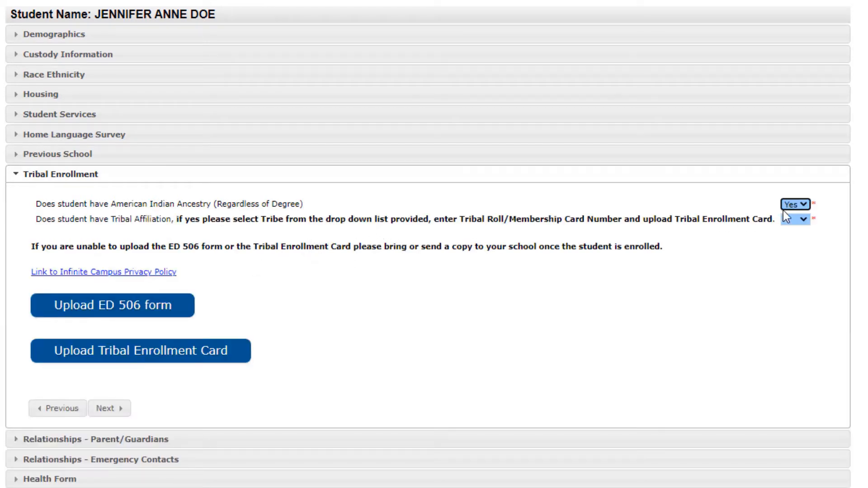
pyautogui.click(805, 219)
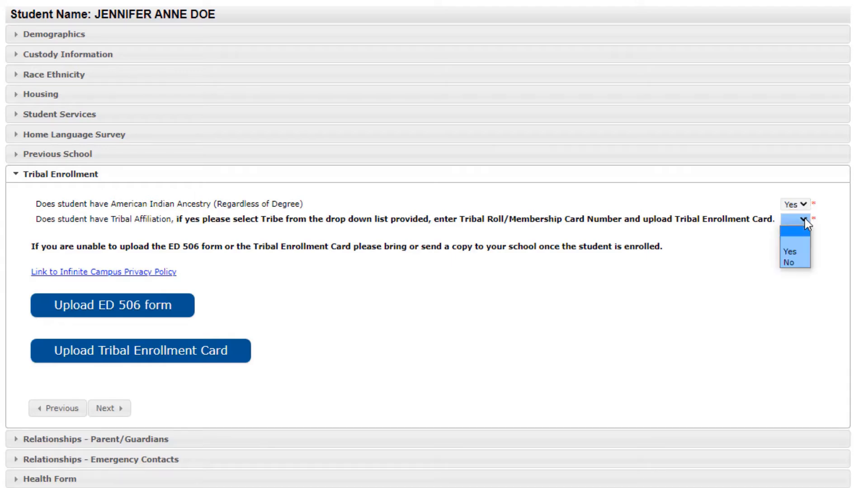
pyautogui.click(799, 252)
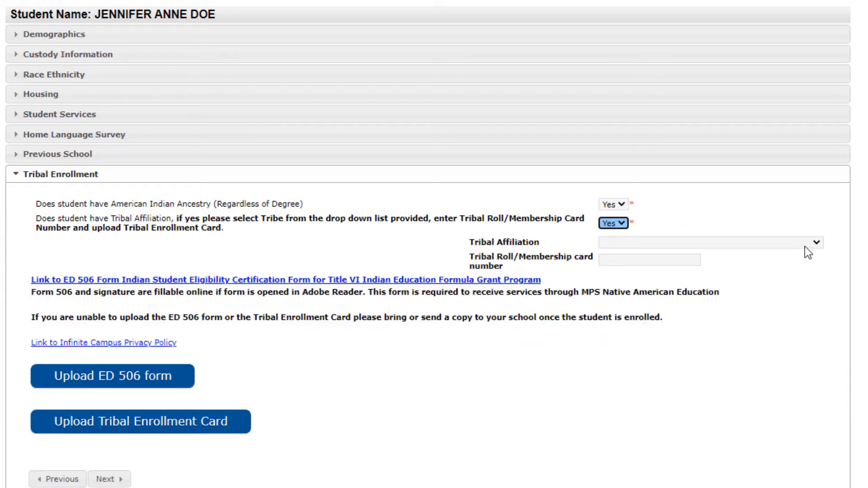
# - Select Chickasaw as the tribal affiliation, enter the tribal roll/membership card number, and open the linked ED 506 form
pyautogui.click(817, 243)
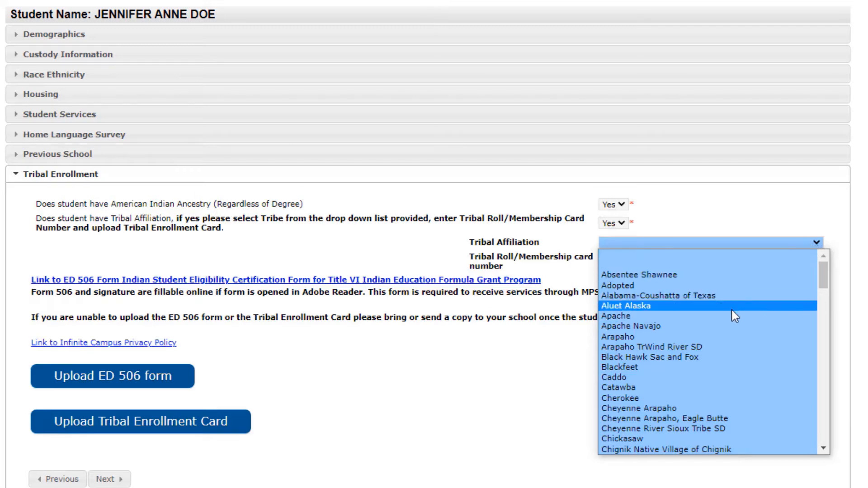
pyautogui.click(639, 438)
pyautogui.click(680, 261)
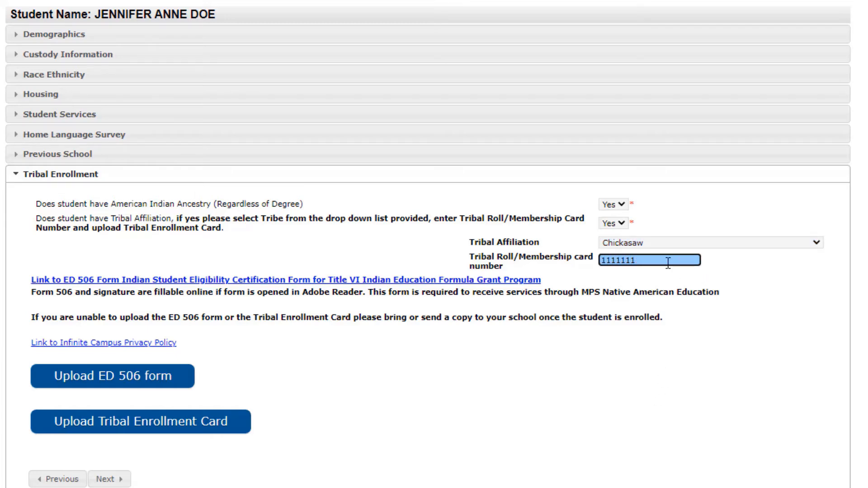
pyautogui.click(629, 315)
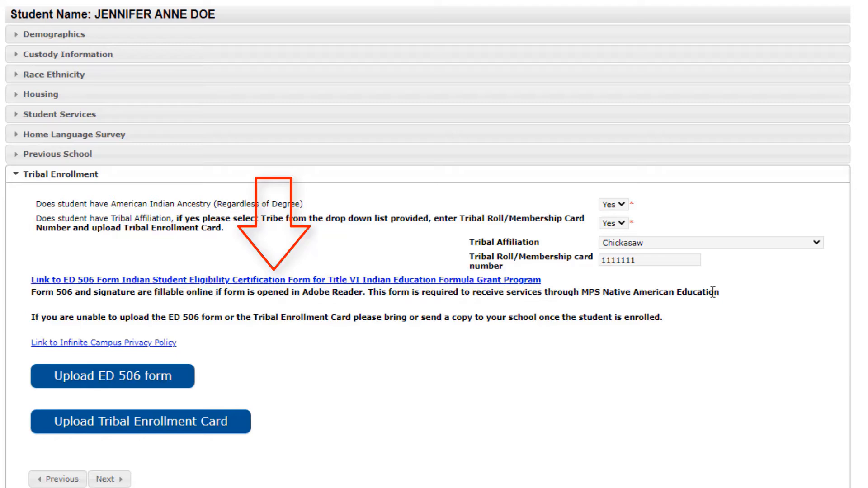
pyautogui.click(337, 283)
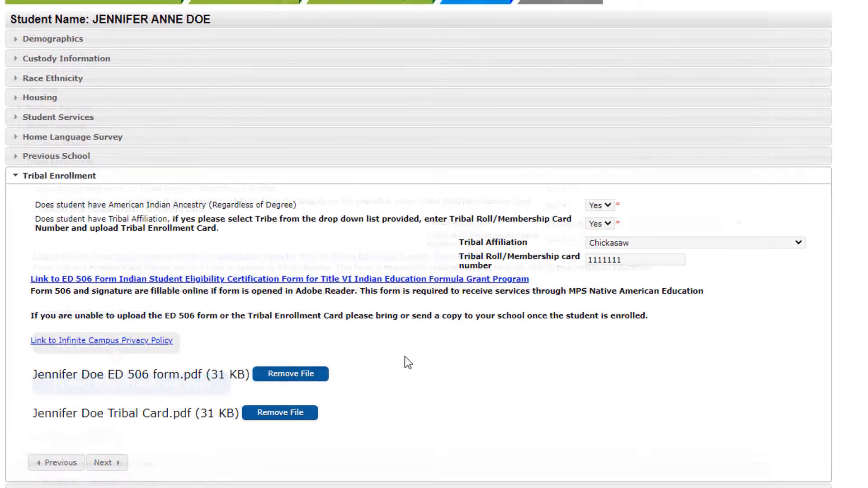
# - Continue to the parent/guardian relationships and set them to Guardian with contact sequence 1 and Mother with contact sequence 2
pyautogui.click(107, 463)
pyautogui.click(212, 205)
pyautogui.click(203, 260)
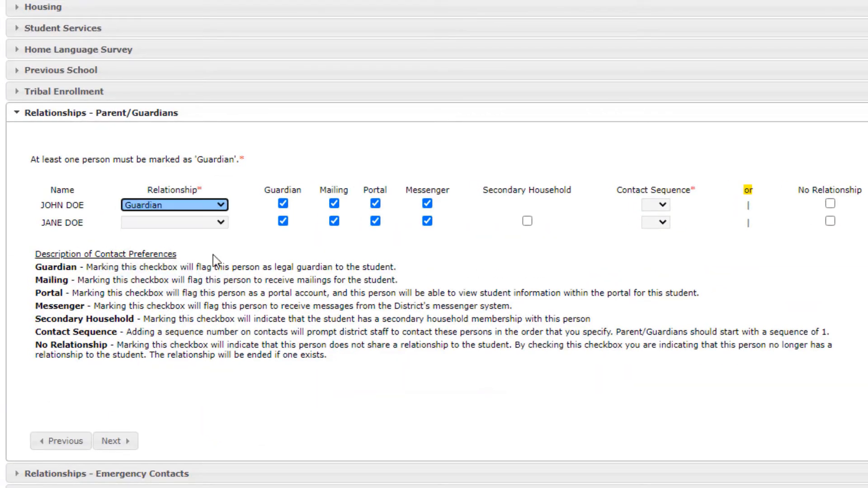
pyautogui.click(656, 205)
pyautogui.click(656, 216)
pyautogui.click(656, 222)
pyautogui.click(656, 248)
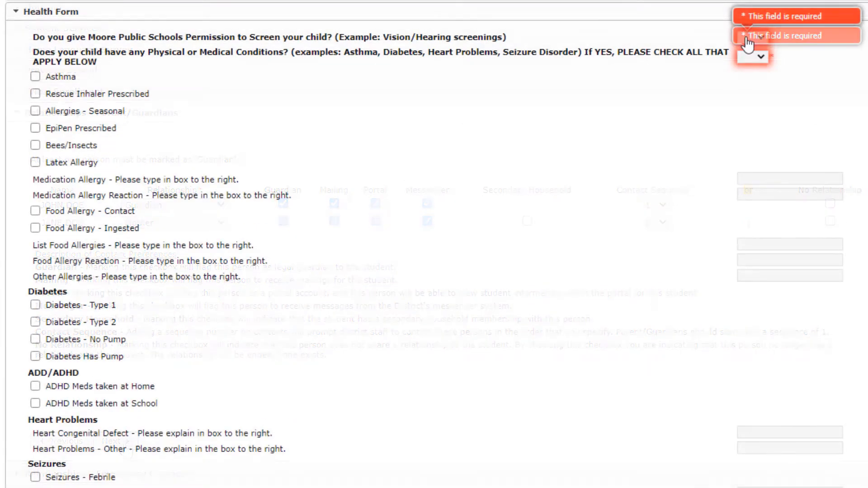
# - Answer Yes to medical conditions, check asthma, rescue inhaler, seasonal, bees/insects, contact and ingested food allergies, and list PEANUTS as the food allergy
pyautogui.click(753, 57)
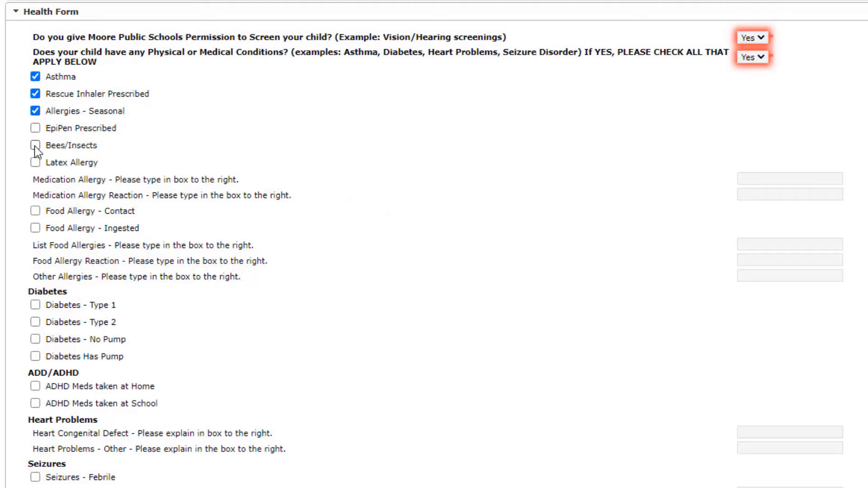
pyautogui.click(35, 145)
pyautogui.click(36, 211)
pyautogui.click(35, 228)
pyautogui.click(751, 246)
pyautogui.write('PEANUTS')
pyautogui.scroll(-2, 75, 309)
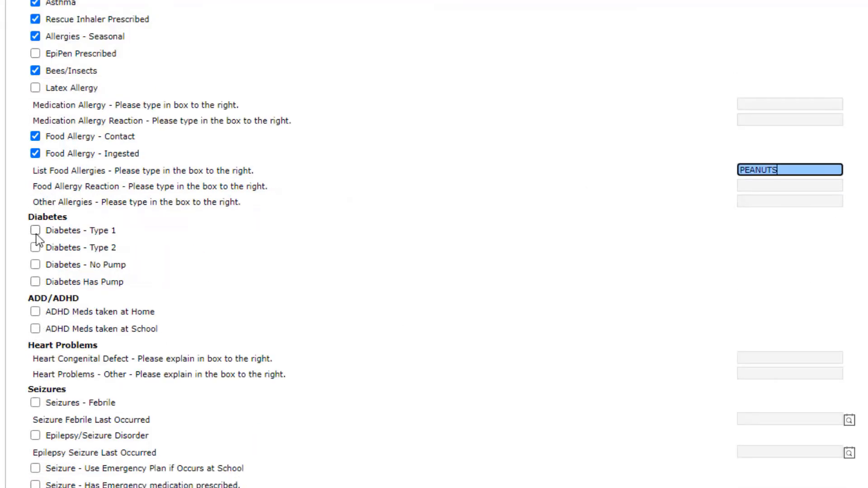
# - Check Diabetes - Type 1, ADHD Meds taken at Home, and Special Equip Needed at Home in the health form
pyautogui.click(35, 228)
pyautogui.click(35, 310)
pyautogui.scroll(-3, 63, 413)
pyautogui.click(36, 367)
# - Enter TYLENOL as Medication 1 and mark it as taken at school and at home
pyautogui.scroll(-2, 35, 367)
pyautogui.click(35, 423)
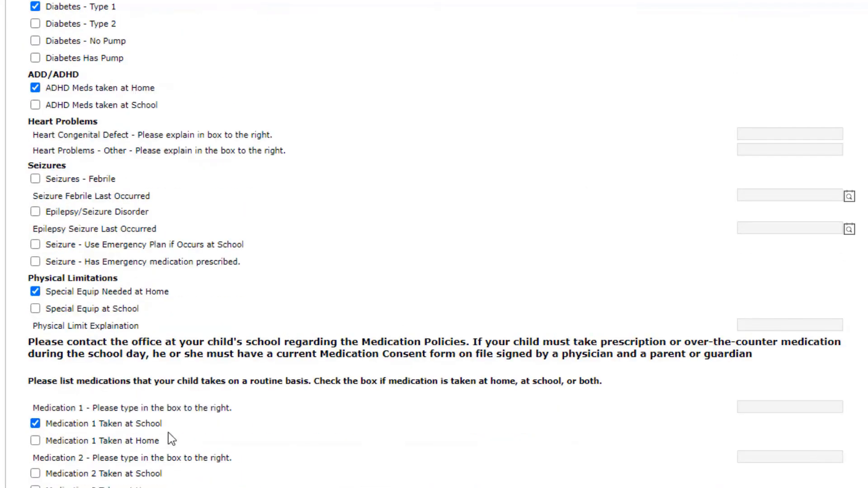
pyautogui.click(775, 409)
pyautogui.write('TYLENOL')
pyautogui.click(35, 440)
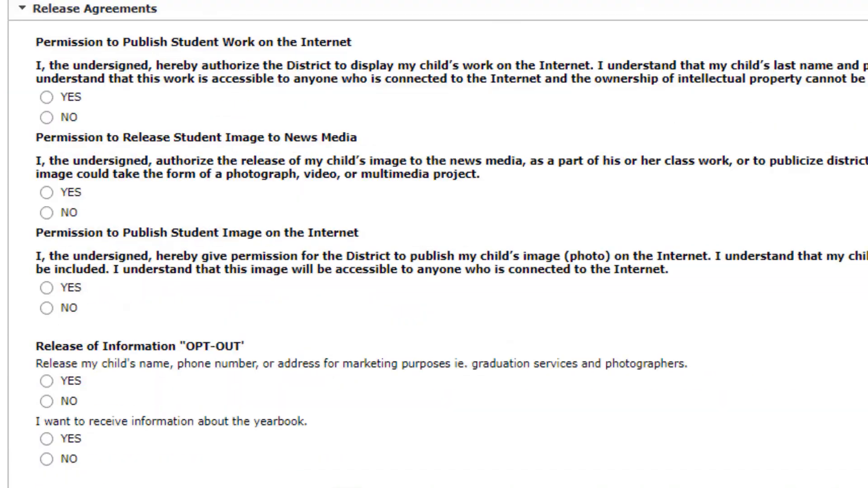
# - Answer YES to the student work, news media and student image permissions and to the marketing and yearbook questions
pyautogui.click(46, 97)
pyautogui.click(47, 193)
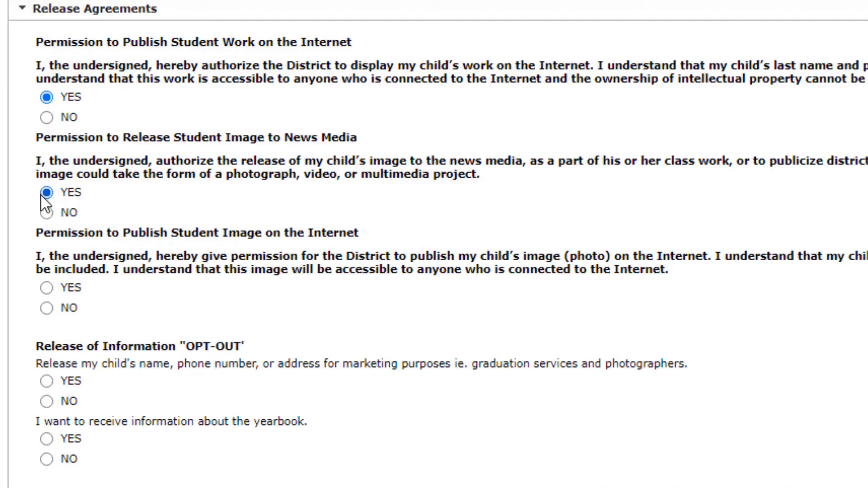
pyautogui.click(46, 288)
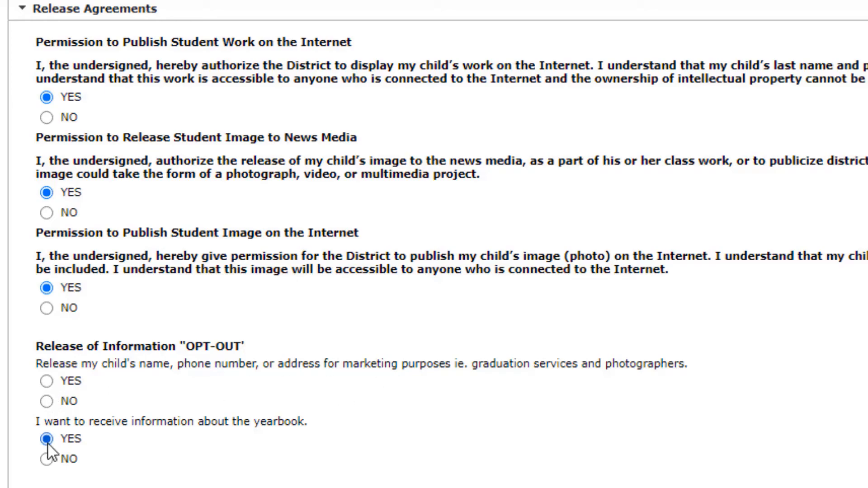
pyautogui.click(46, 381)
# - Authorize the release of the child's OSIIS records to Moore Public Schools and enter 01/15/2021 as the OSIIS date signed
pyautogui.scroll(-10, 209, 287)
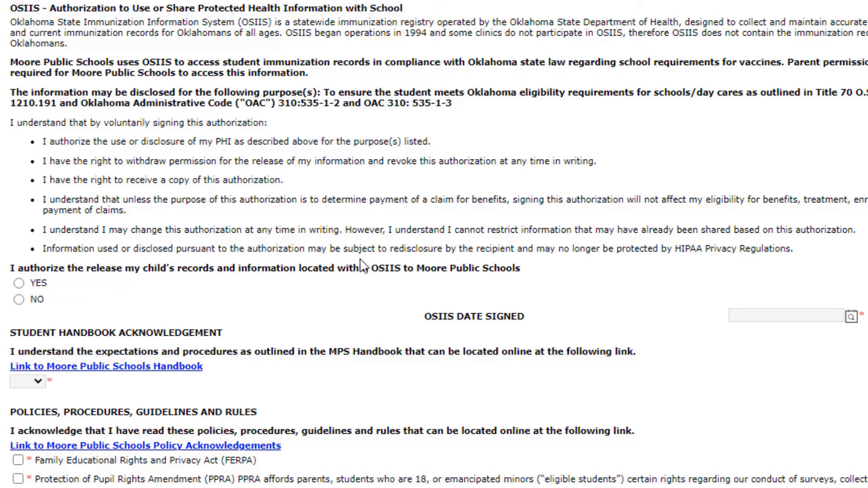
pyautogui.click(19, 284)
pyautogui.click(740, 315)
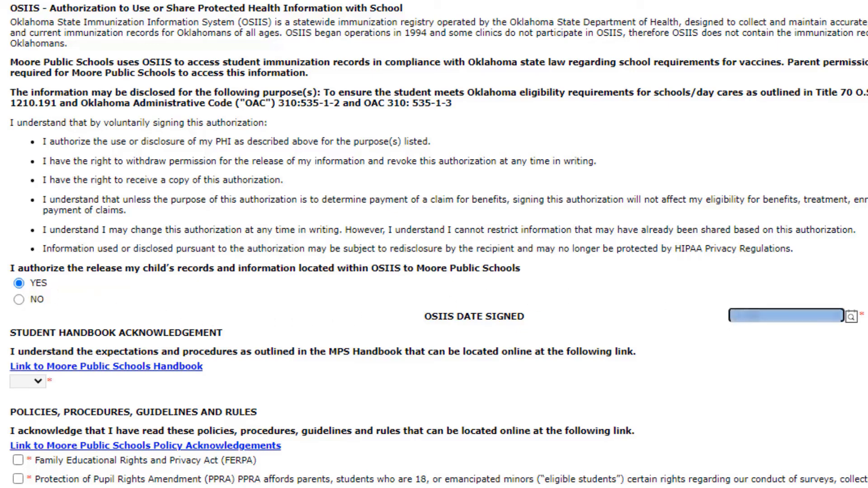
pyautogui.write('07')
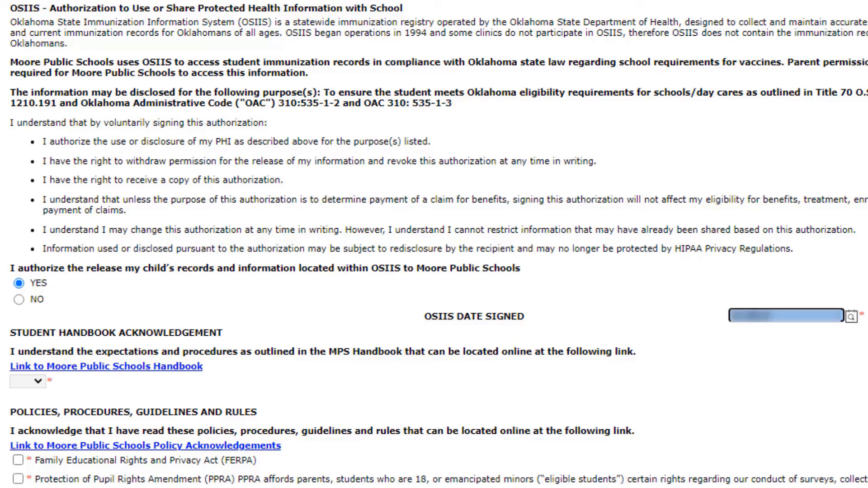
pyautogui.write('23')
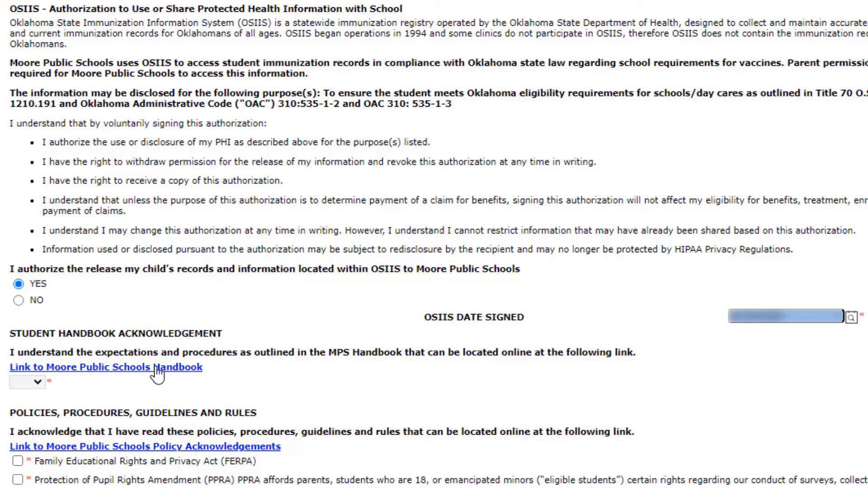
# - Open the MPS Handbook 20-21 from the student handbook link and look through its contents
pyautogui.click(157, 372)
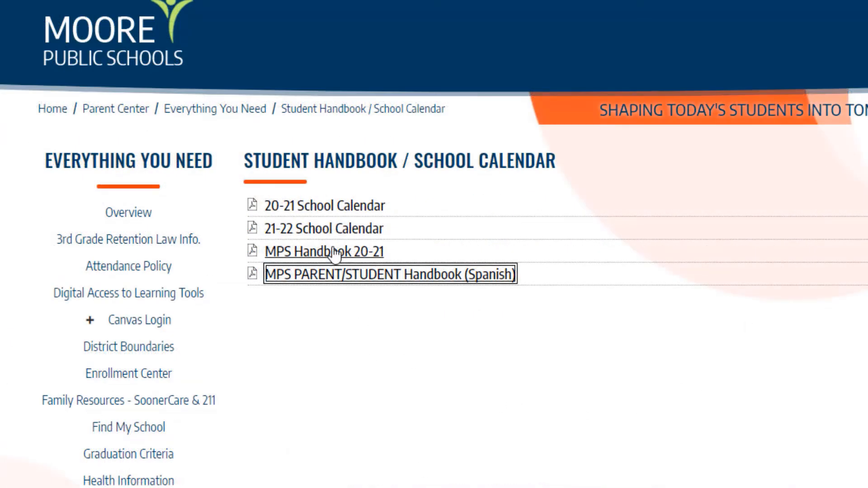
pyautogui.click(335, 252)
pyautogui.scroll(-20, 407, 274)
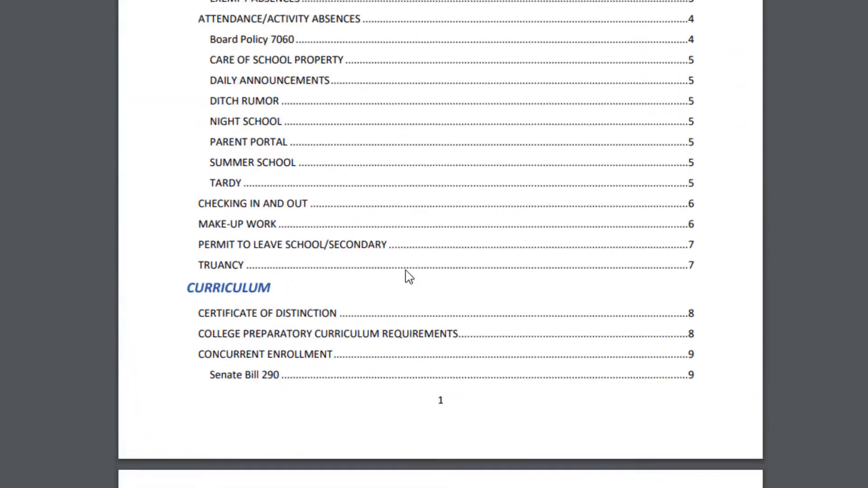
pyautogui.scroll(-15, 409, 277)
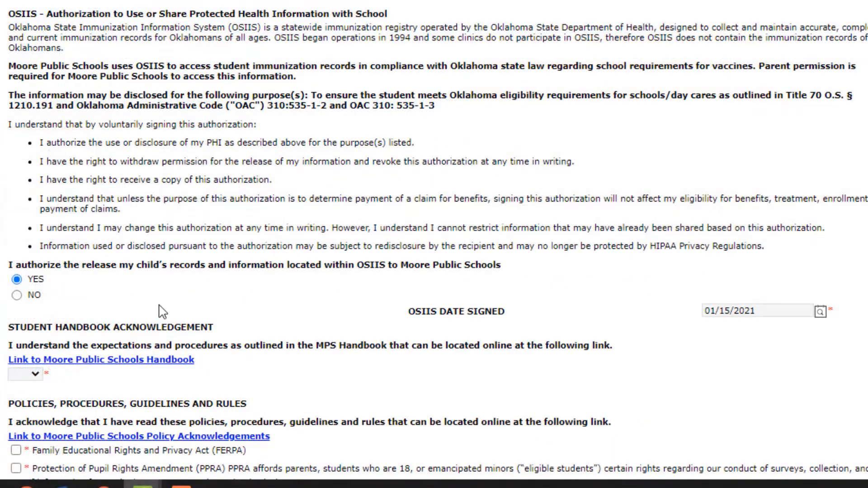
# - Acknowledge the student handbook with YES and open the Moore Public Schools policy acknowledgements
pyautogui.click(35, 374)
pyautogui.click(35, 374)
pyautogui.click(22, 409)
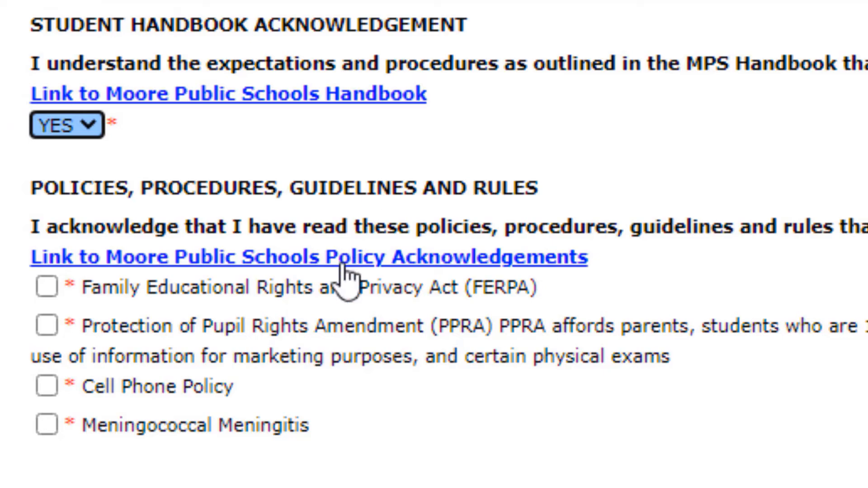
pyautogui.click(348, 261)
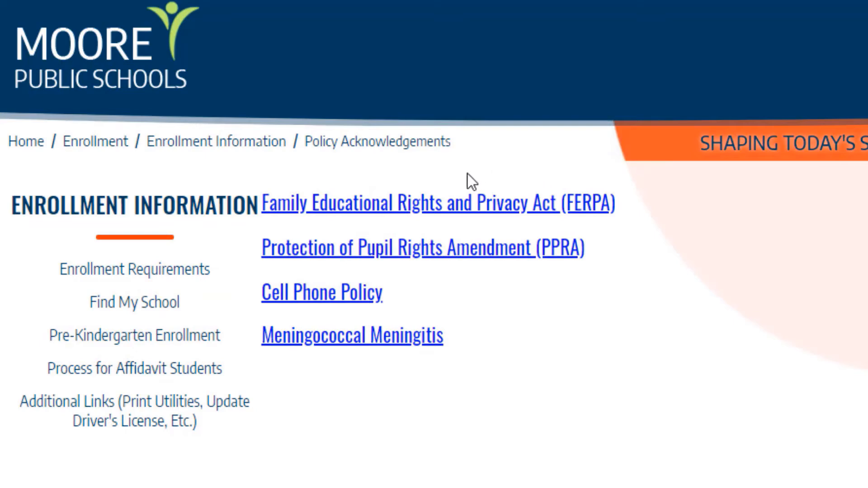
# - Open the FERPA policy for review and acknowledge the FERPA, PPRA, Cell Phone Policy and Meningococcal Meningitis items
pyautogui.click(447, 213)
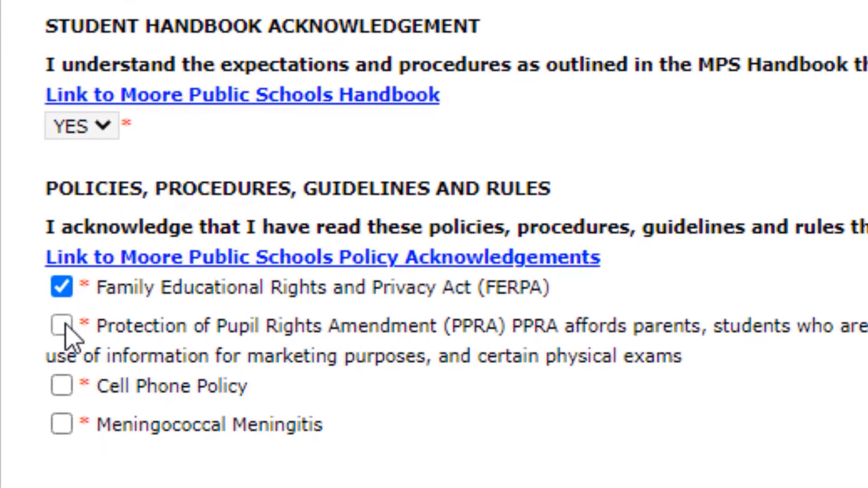
pyautogui.click(105, 487)
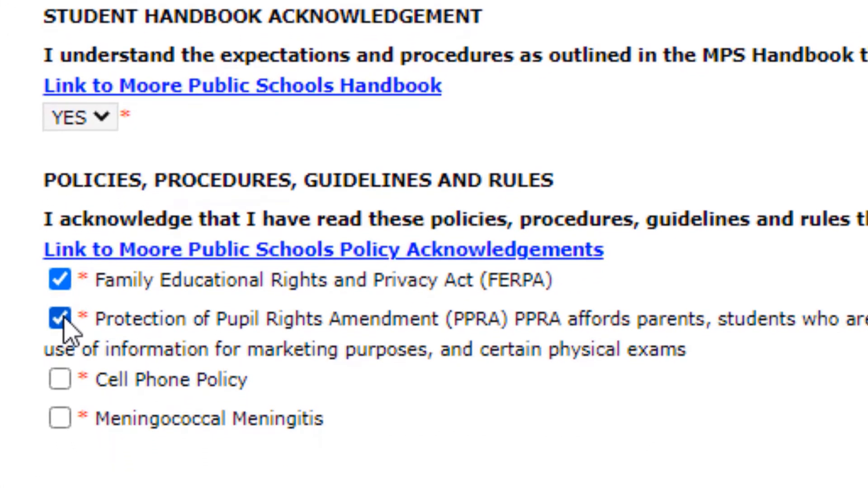
pyautogui.click(56, 381)
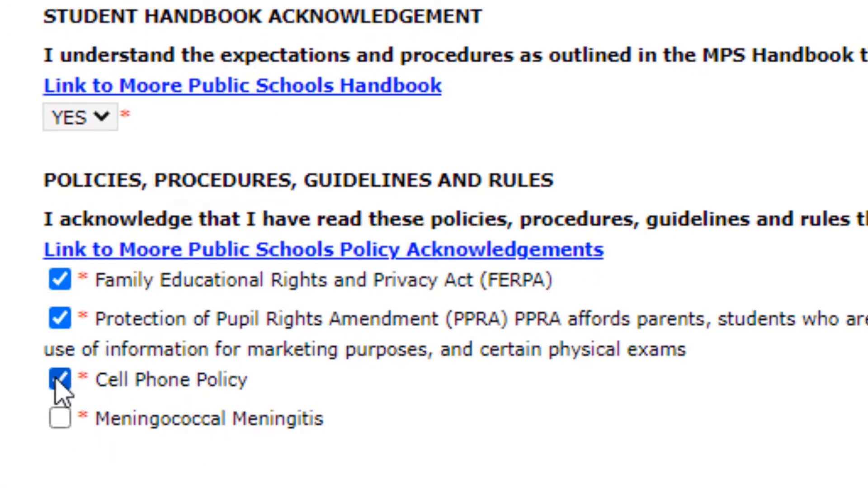
pyautogui.click(61, 427)
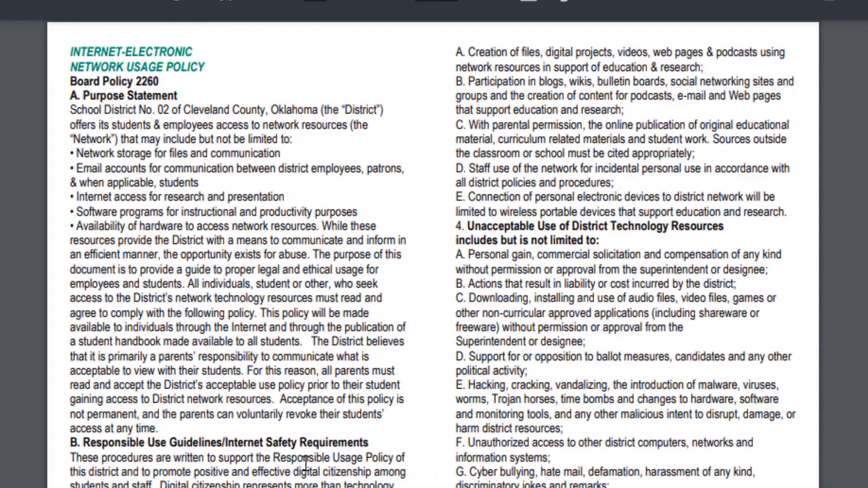
# - Read through the technology acceptable use policy, sign by hand on the signature line and save the student's forms
pyautogui.scroll(-15, 306, 463)
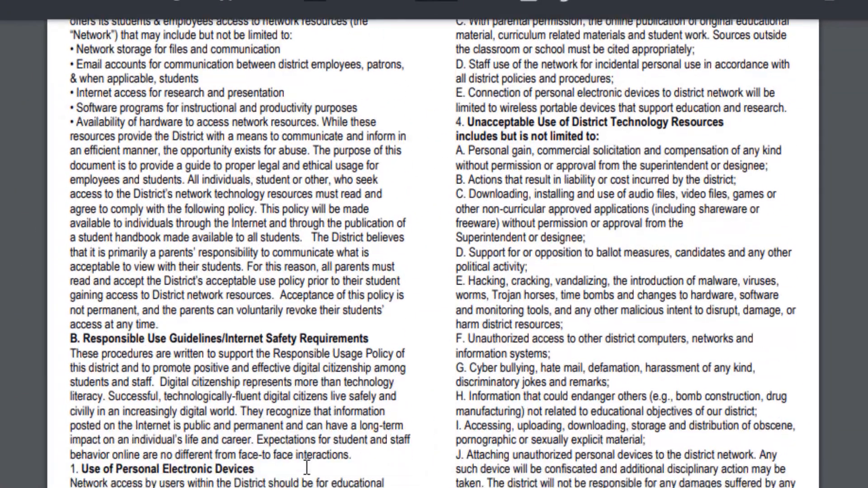
pyautogui.scroll(-10, 306, 477)
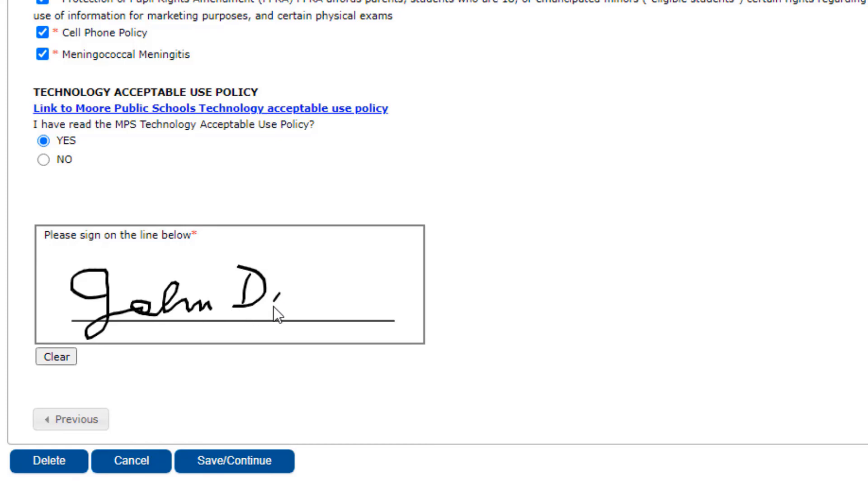
pyautogui.moveTo(279, 300); pyautogui.dragTo(310, 297)
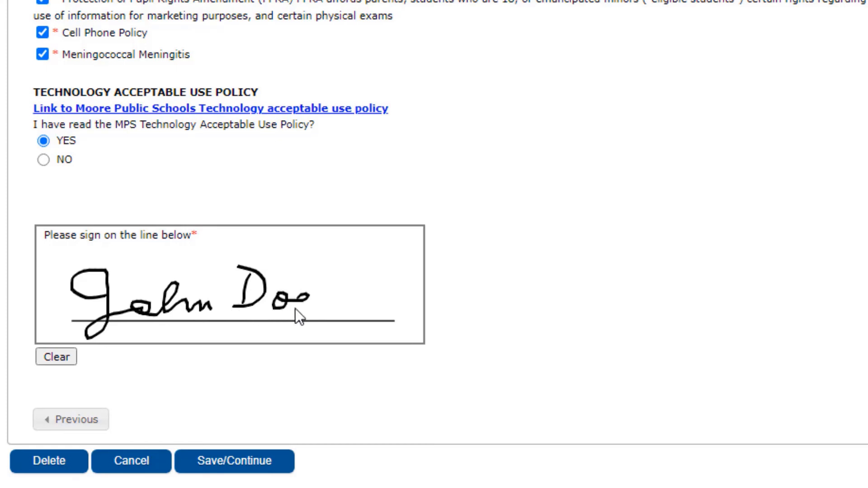
pyautogui.click(251, 462)
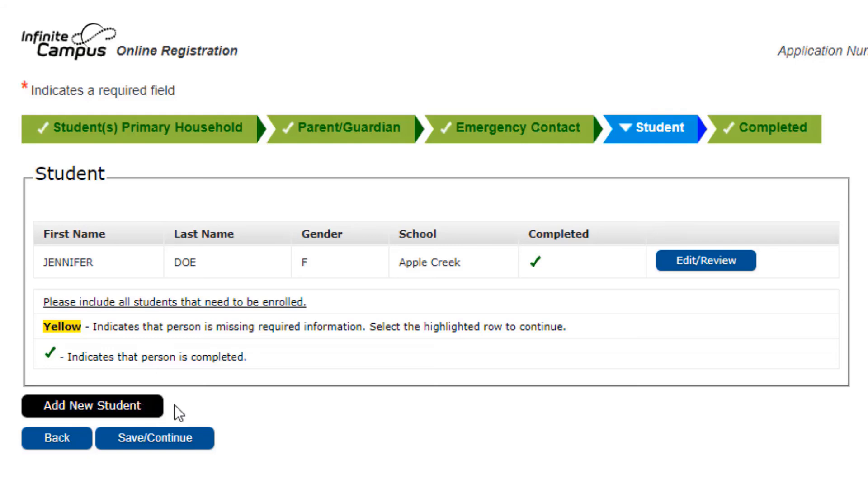
# - Continue from the student list to the Completed section, open the Application Summary PDF and submit the registration with confirmation
pyautogui.click(176, 441)
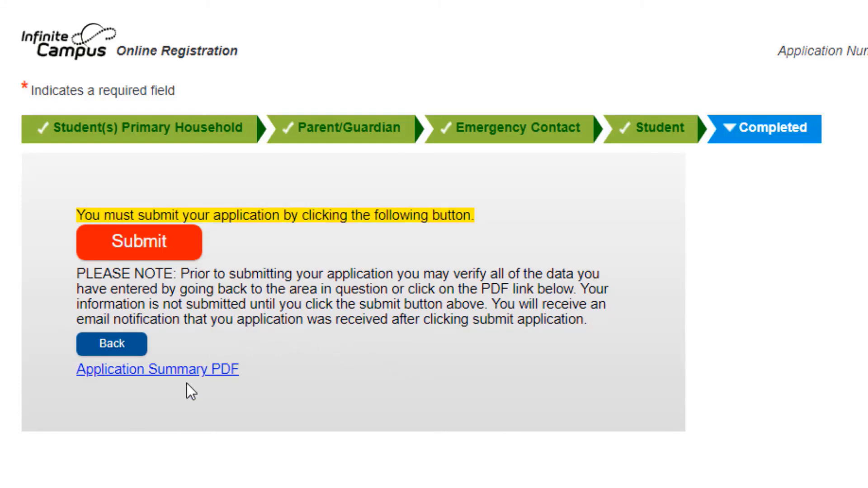
pyautogui.click(187, 370)
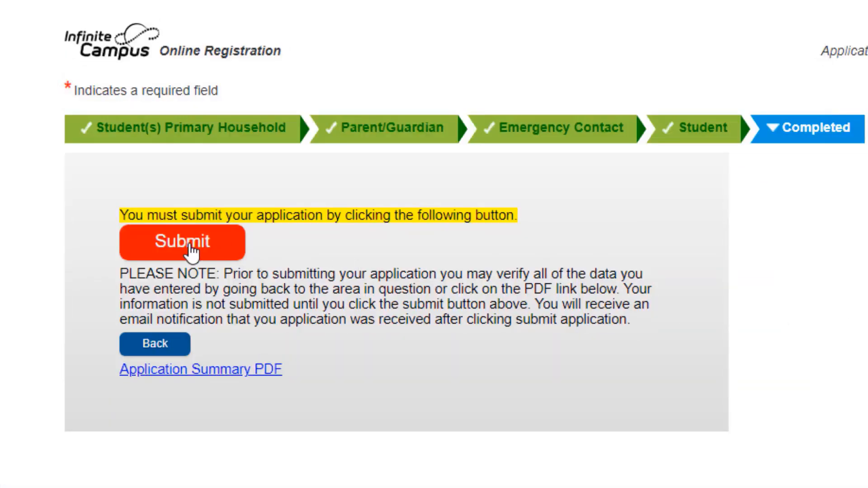
pyautogui.click(192, 251)
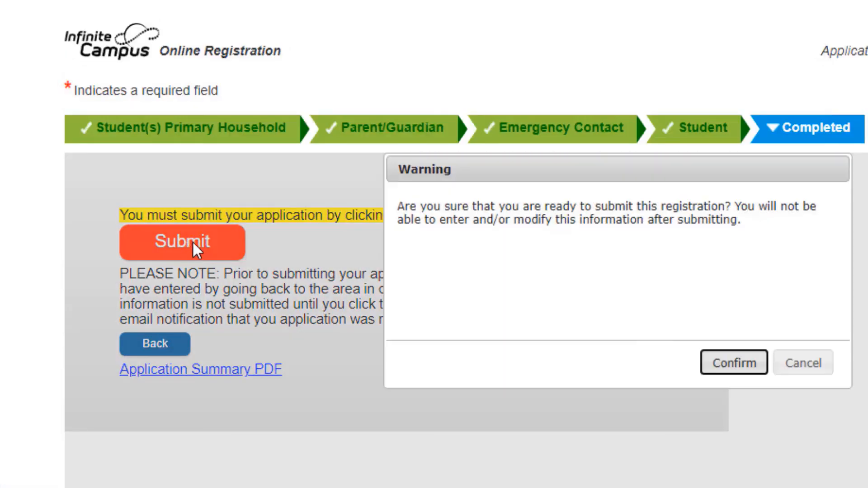
pyautogui.click(735, 369)
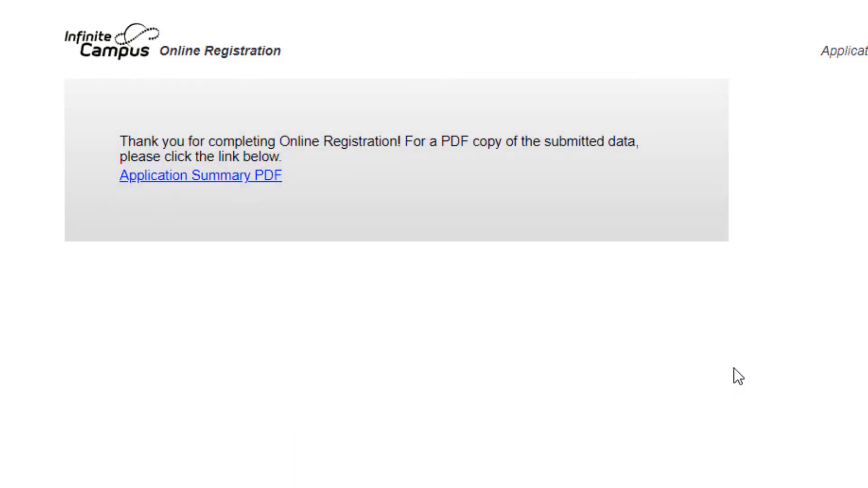